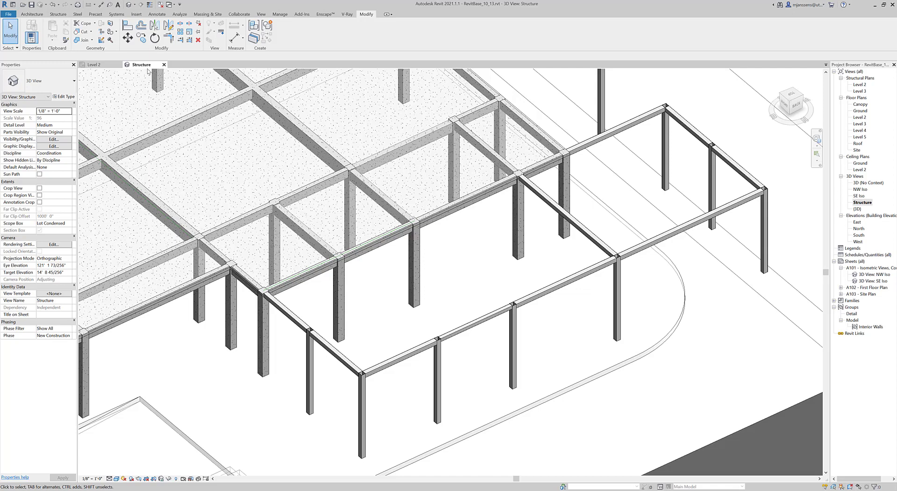
Step: Open the Level 2 structural plan and examine the lobby's opening lines and the adjacent bay near the elevator
{"action": "left_click", "coordinate": [93, 65]}
{"action": "middle_click_drag", "start_coordinate": [610, 295], "coordinate": [522, 282]}
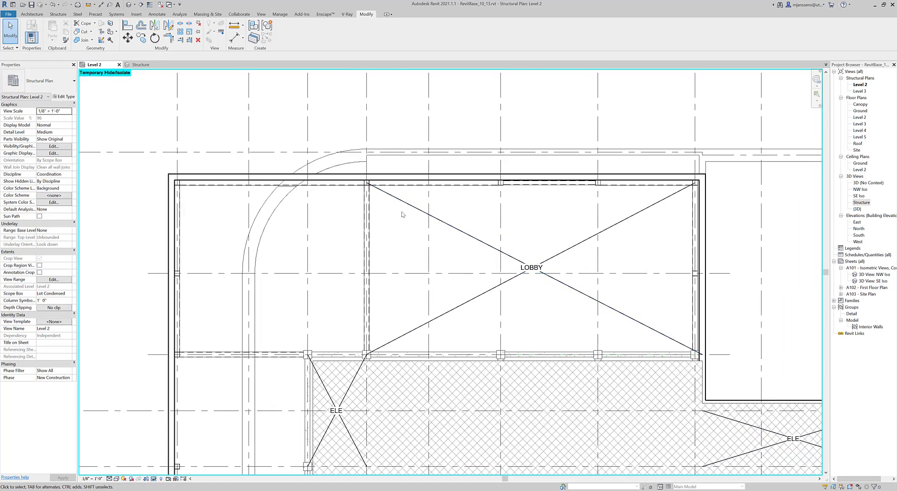
{"action": "left_click", "coordinate": [426, 213]}
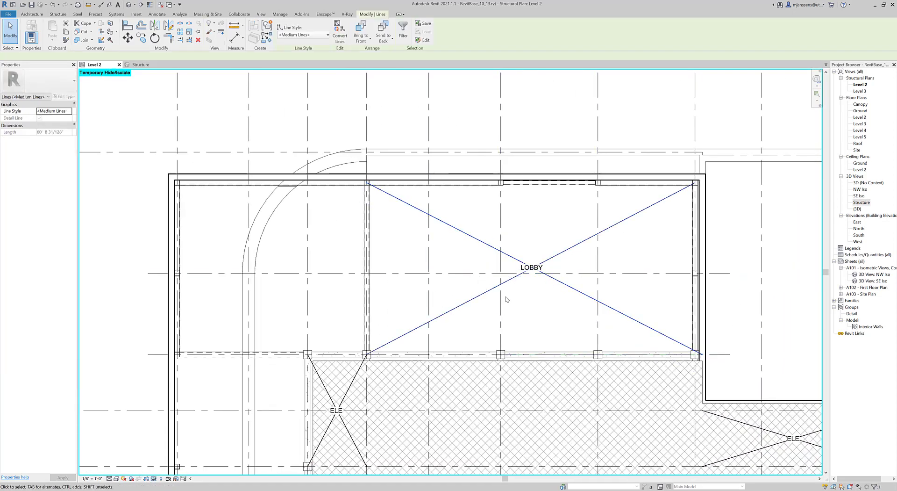
{"action": "scroll", "coordinate": [470, 312], "scroll_direction": "down", "scroll_amount": 1}
{"action": "middle_click_drag", "start_coordinate": [470, 311], "coordinate": [608, 328]}
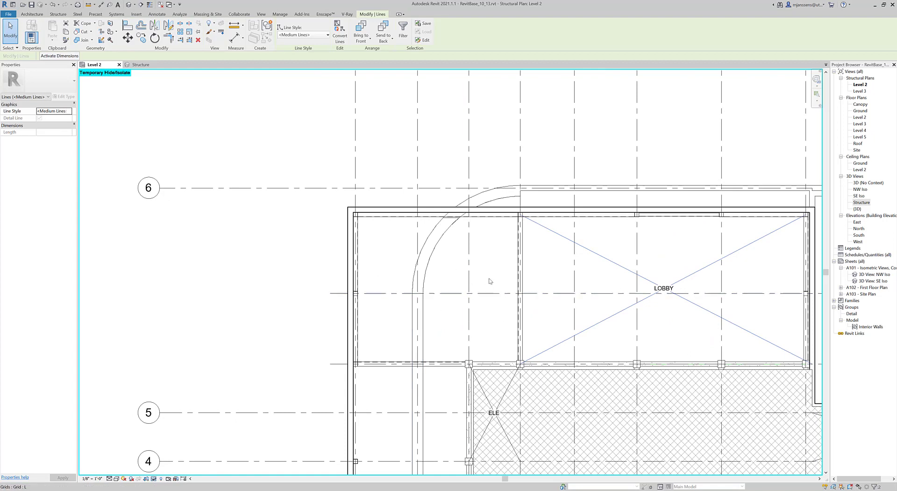
{"action": "left_click", "coordinate": [489, 282]}
{"action": "scroll", "coordinate": [494, 300], "scroll_direction": "up", "scroll_amount": 2}
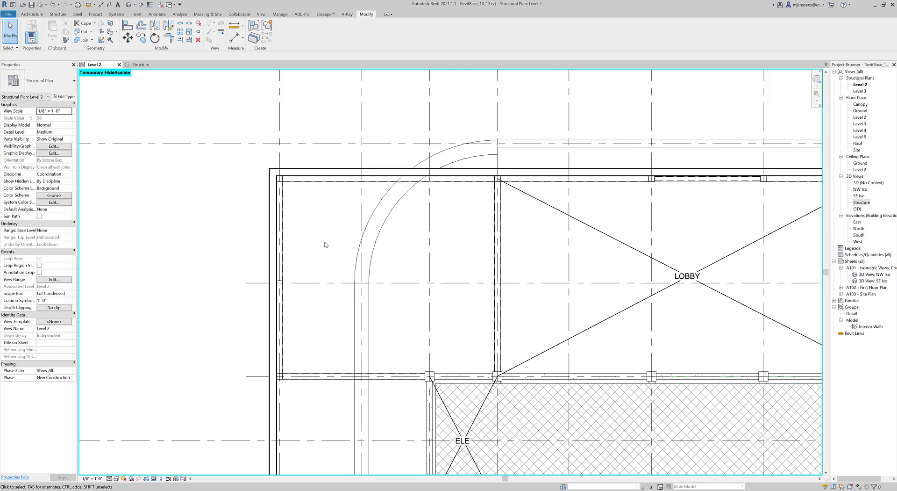
{"action": "left_click", "coordinate": [57, 14]}
{"action": "left_click", "coordinate": [29, 41]}
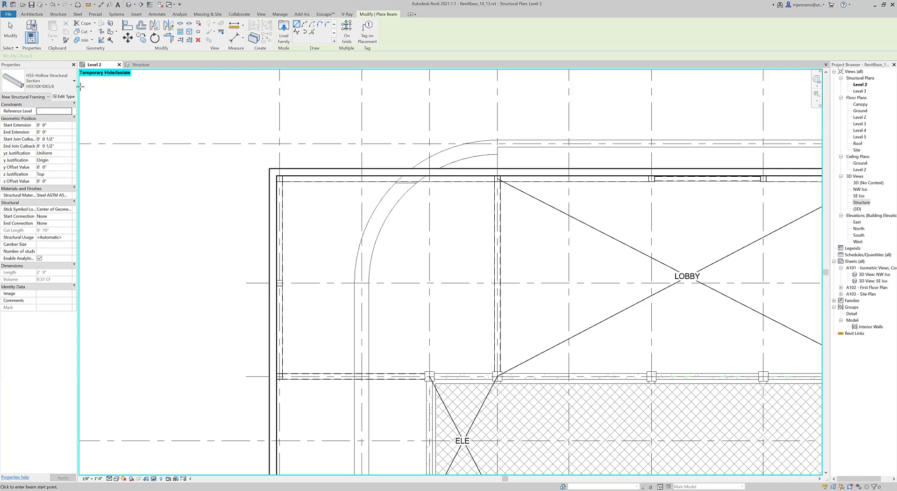
{"action": "key", "text": "Escape"}
{"action": "key", "text": "Escape"}
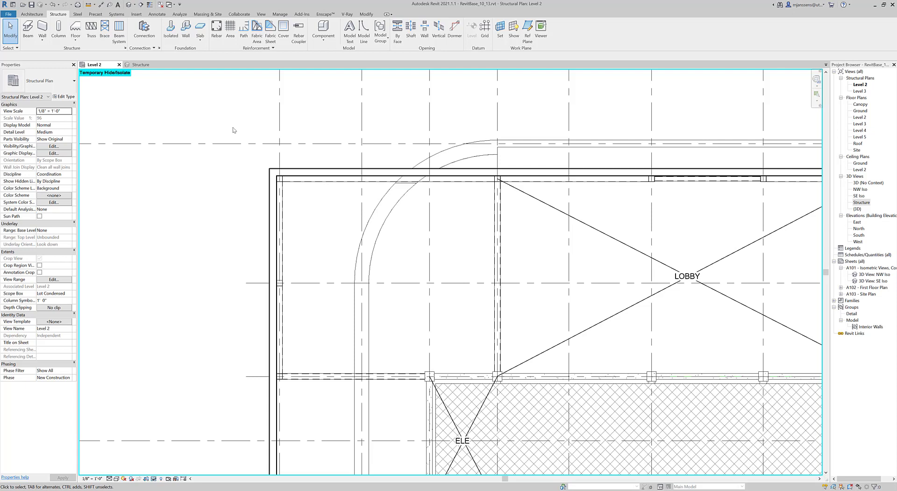
Step: Start a structural beam and load the K-Series Bar Joist-Angle Web family from the Steel folder of Structural Framing
{"action": "middle_click_drag", "start_coordinate": [243, 133], "coordinate": [242, 138]}
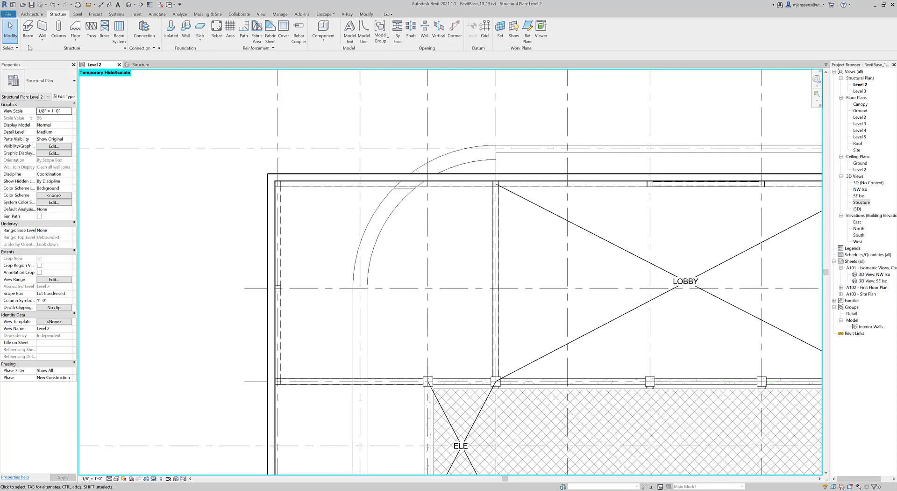
{"action": "left_click", "coordinate": [28, 30]}
{"action": "left_click", "coordinate": [284, 33]}
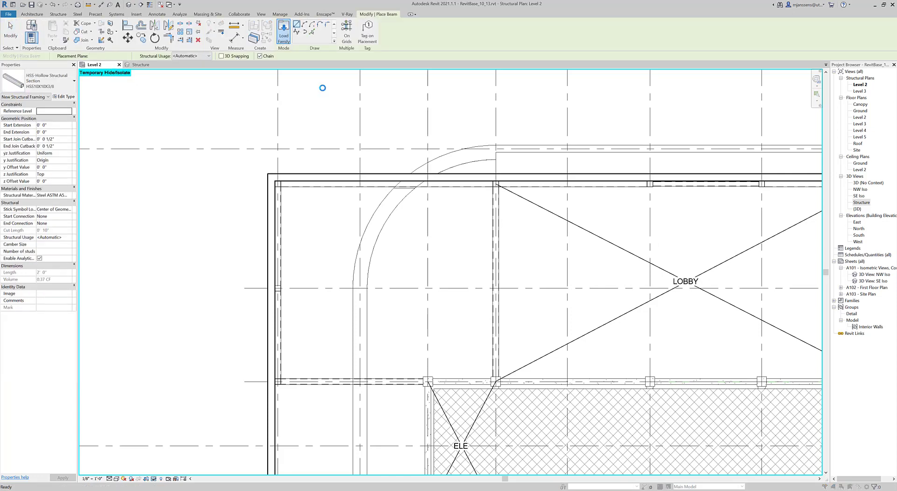
{"action": "left_click", "coordinate": [483, 163]}
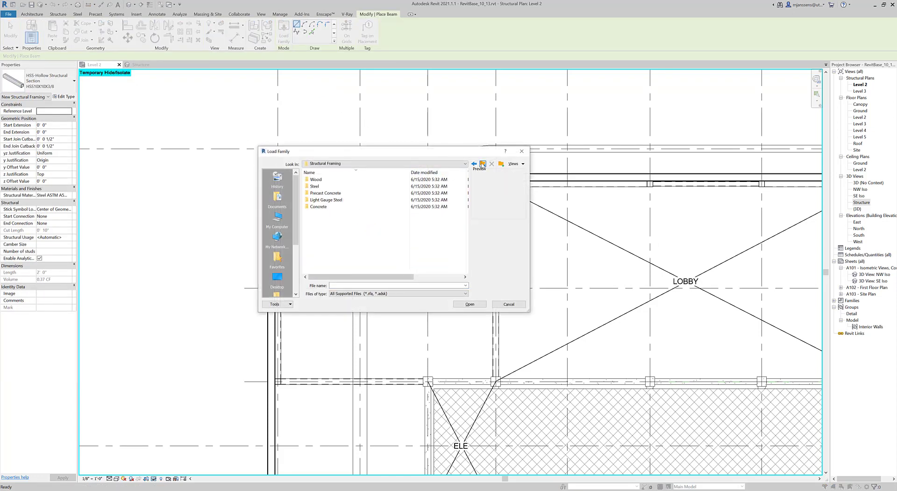
{"action": "double_click", "coordinate": [314, 186]}
{"action": "left_click_drag", "start_coordinate": [464, 210], "coordinate": [464, 249]}
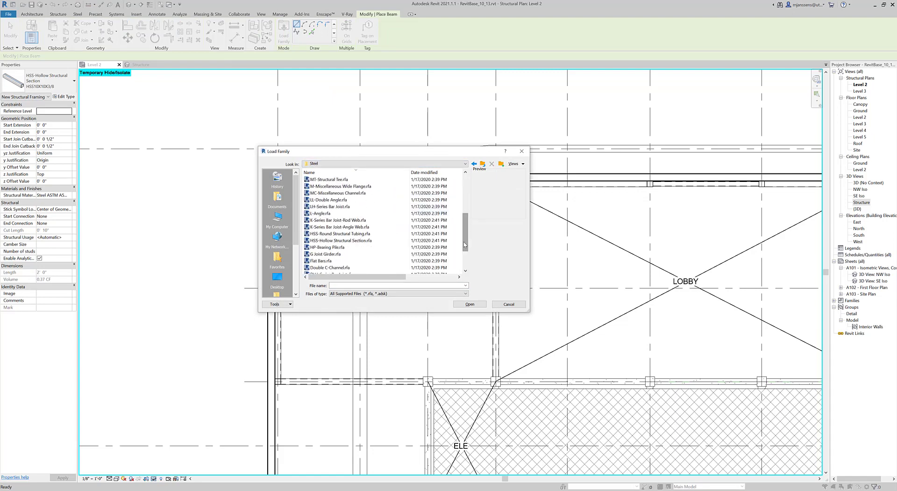
{"action": "left_click", "coordinate": [337, 228]}
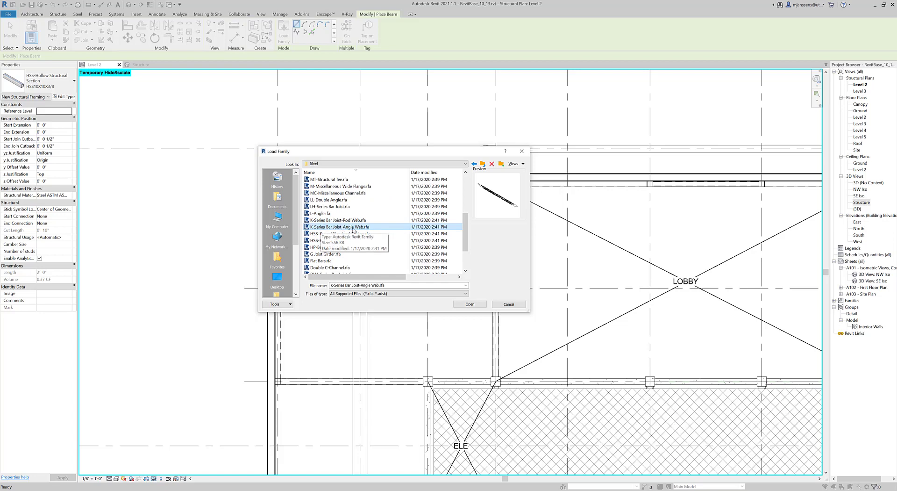
{"action": "left_click", "coordinate": [467, 305]}
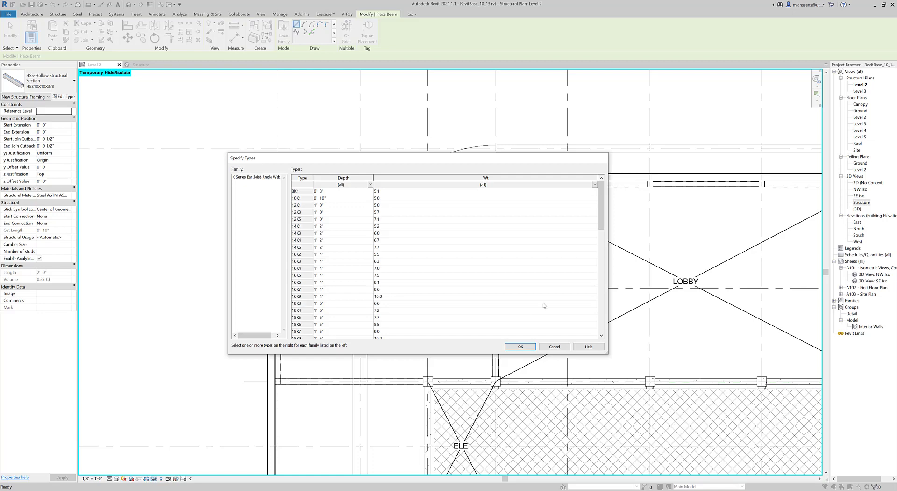
Step: Choose the 18K6 type with a 1' 6" depth for the bar joist family and load it
{"action": "left_click_drag", "start_coordinate": [605, 225], "coordinate": [602, 282]}
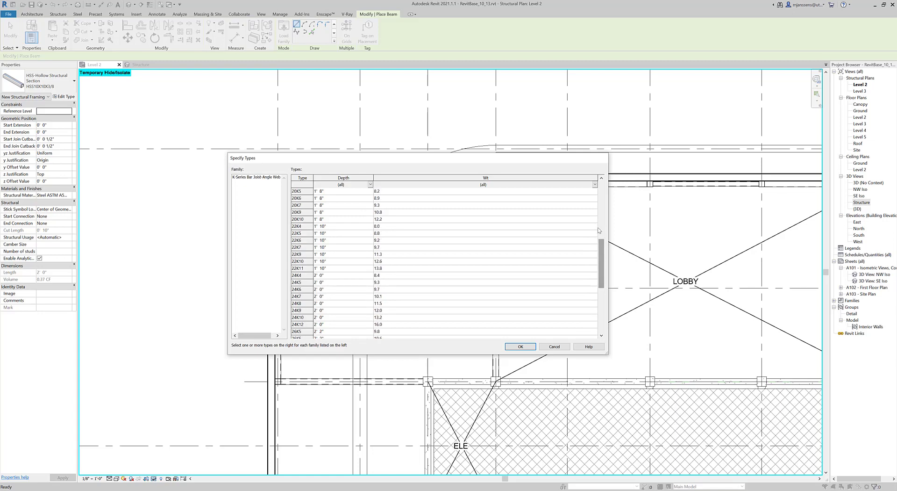
{"action": "left_click_drag", "start_coordinate": [609, 233], "coordinate": [704, 233]}
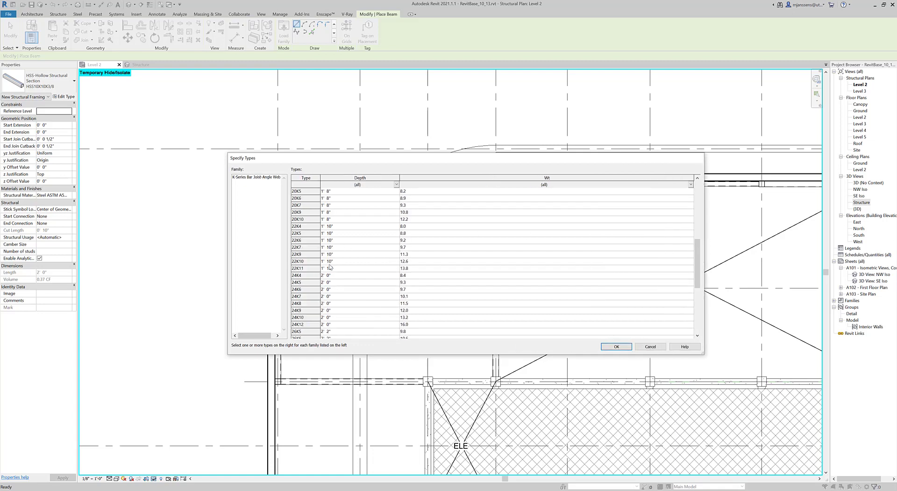
{"action": "scroll", "coordinate": [330, 277], "scroll_direction": "up", "scroll_amount": 2}
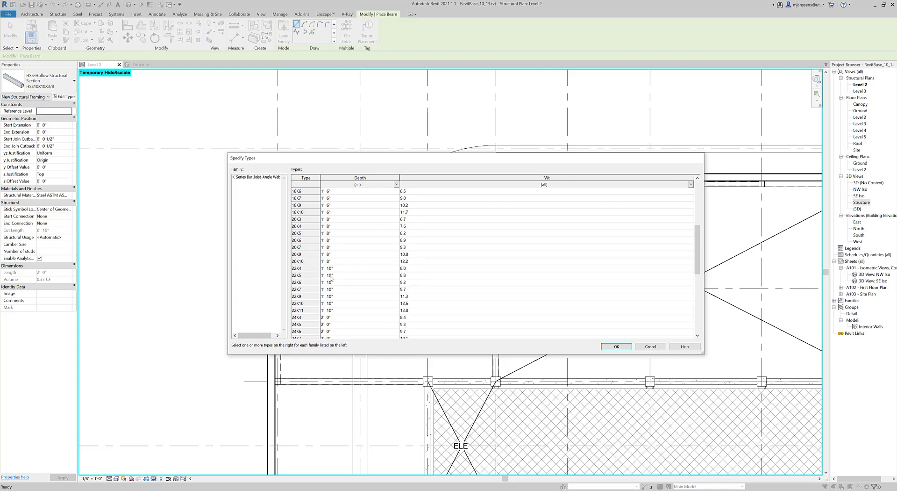
{"action": "left_click", "coordinate": [334, 213]}
{"action": "scroll", "coordinate": [349, 232], "scroll_direction": "up", "scroll_amount": 2}
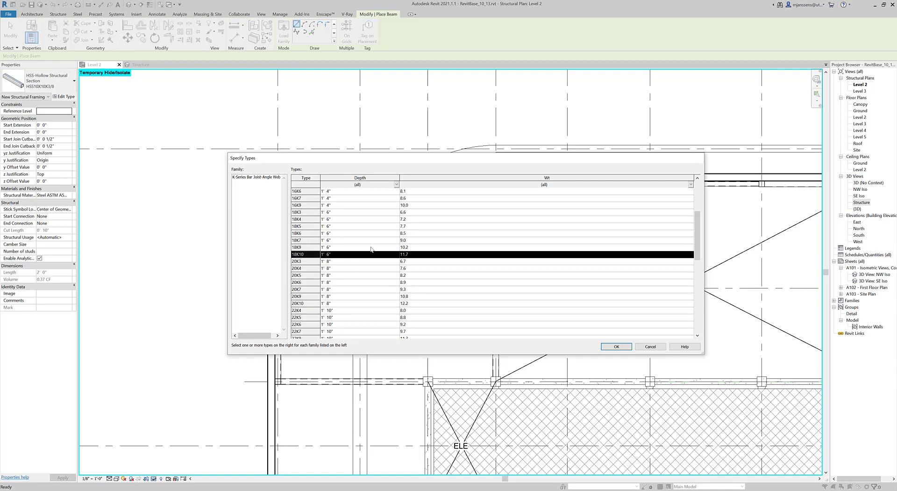
{"action": "left_click", "coordinate": [334, 247]}
{"action": "left_click", "coordinate": [316, 240]}
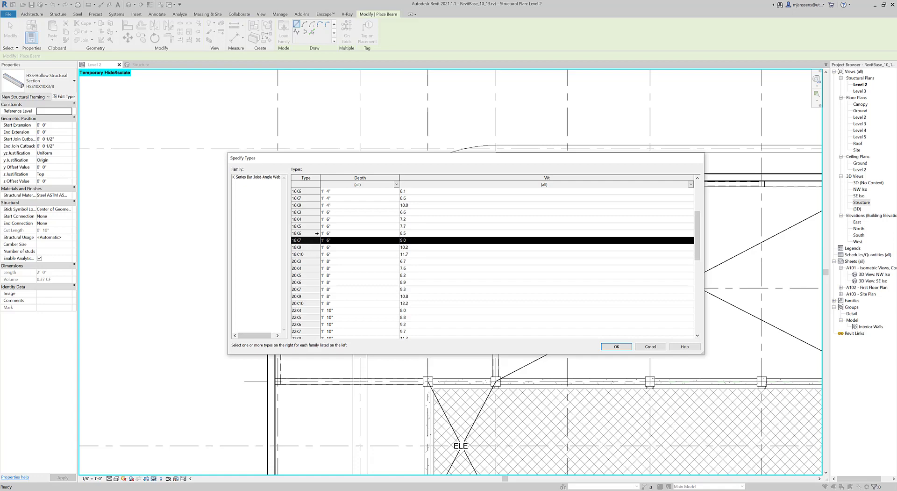
{"action": "left_click", "coordinate": [317, 233]}
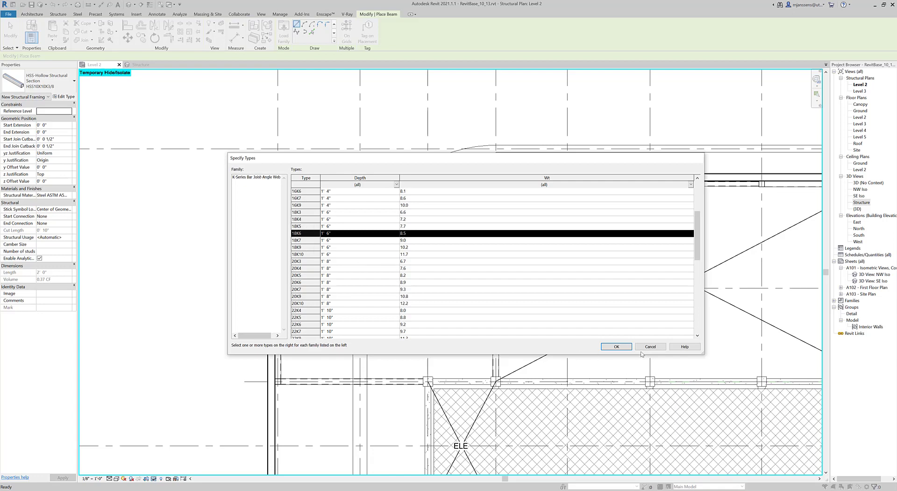
{"action": "left_click", "coordinate": [626, 350]}
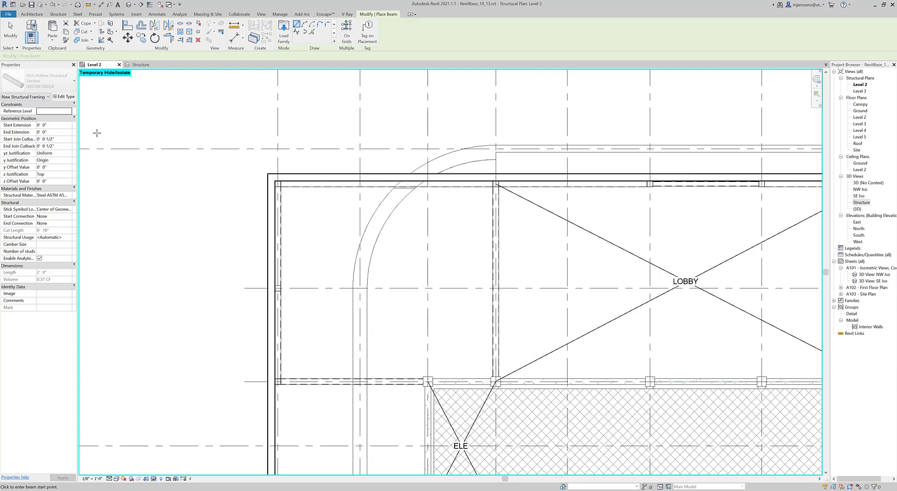
Step: Make K-Series Bar Joist-Angle Web 18K6 the active beam type
{"action": "left_click", "coordinate": [46, 80]}
{"action": "left_click", "coordinate": [18, 188]}
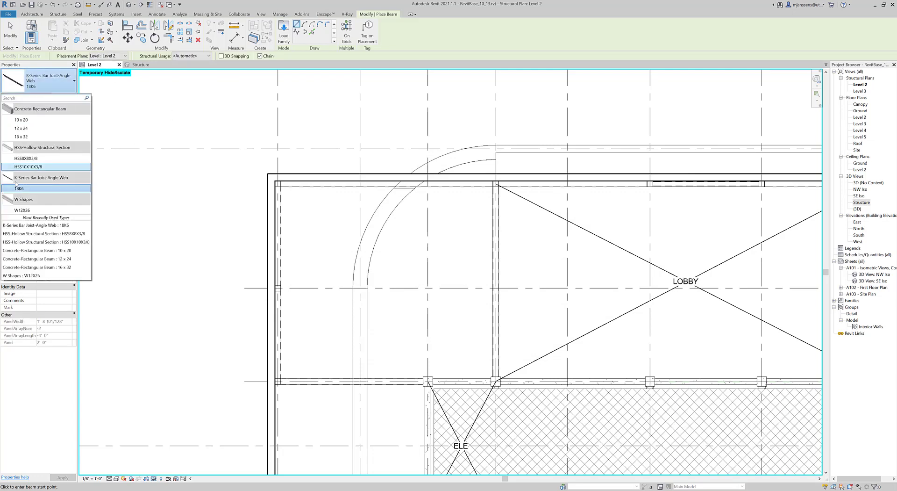
{"action": "left_click", "coordinate": [56, 84]}
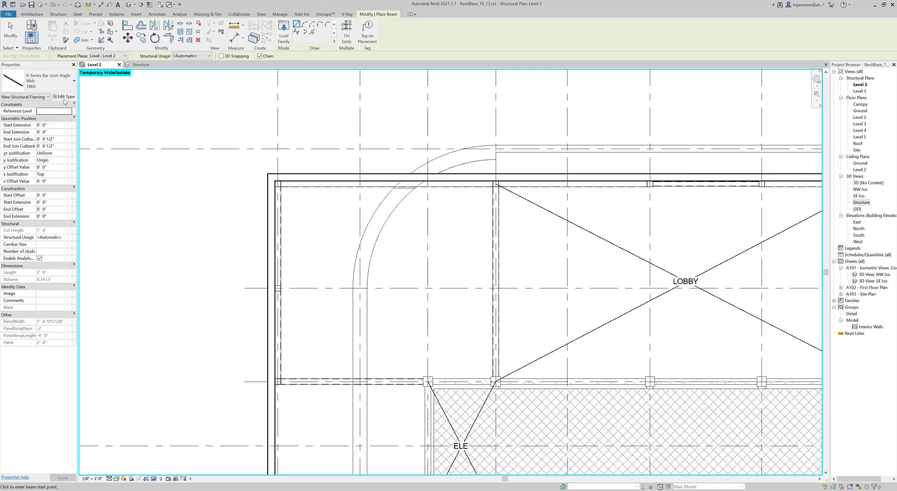
Step: Review the type properties of the 18K6 bar joist, including its dimensions, and close them without changes
{"action": "left_click", "coordinate": [65, 98]}
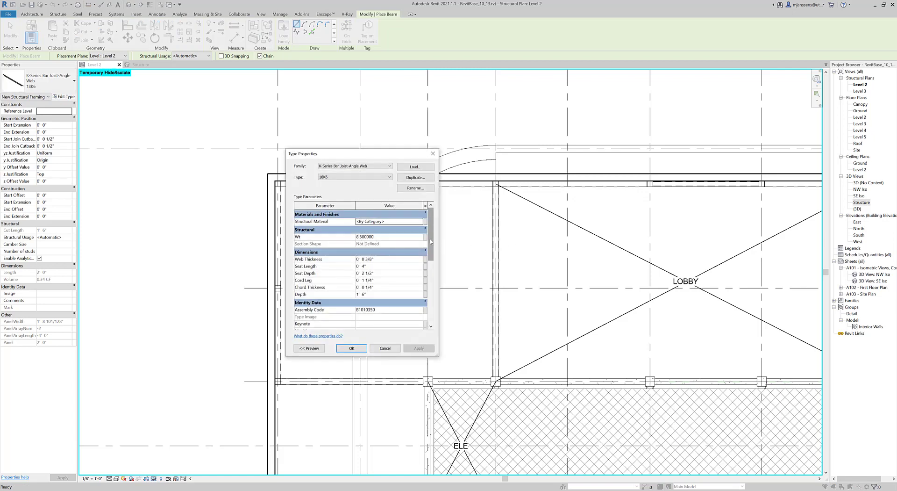
{"action": "mouse_move", "coordinate": [430, 241]}
{"action": "left_mouse_down"}
{"action": "mouse_move", "coordinate": [431, 287]}
{"action": "mouse_move", "coordinate": [431, 244]}
{"action": "left_mouse_up"}
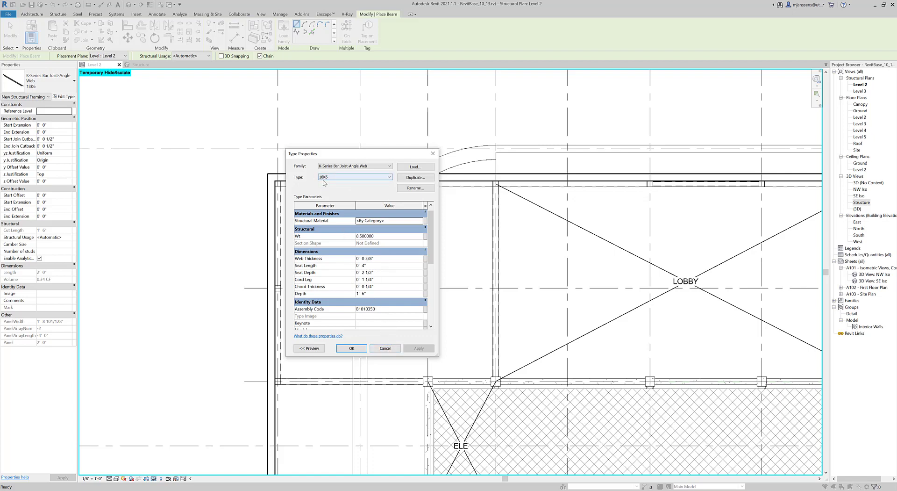
{"action": "left_click", "coordinate": [388, 350]}
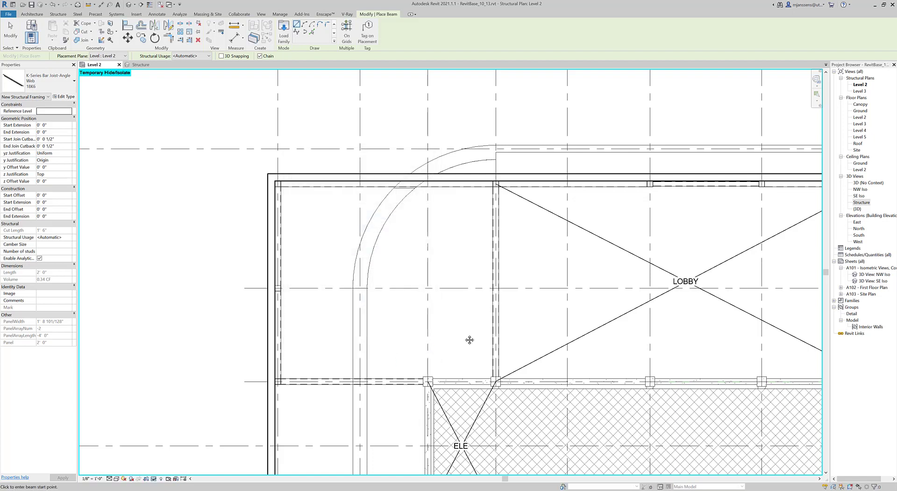
Step: Place an 18K6 joist across the lobby along its first interior vertical grid line, spanning from the outer beam to the concrete beam
{"action": "middle_click_drag", "start_coordinate": [469, 340], "coordinate": [450, 339]}
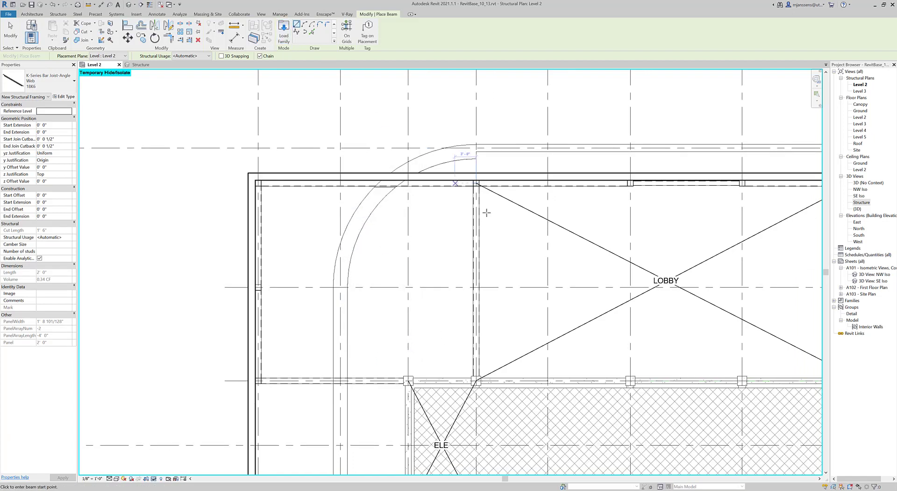
{"action": "middle_click_drag", "start_coordinate": [478, 219], "coordinate": [420, 217]}
{"action": "left_click", "coordinate": [491, 181]}
{"action": "left_click", "coordinate": [490, 180]}
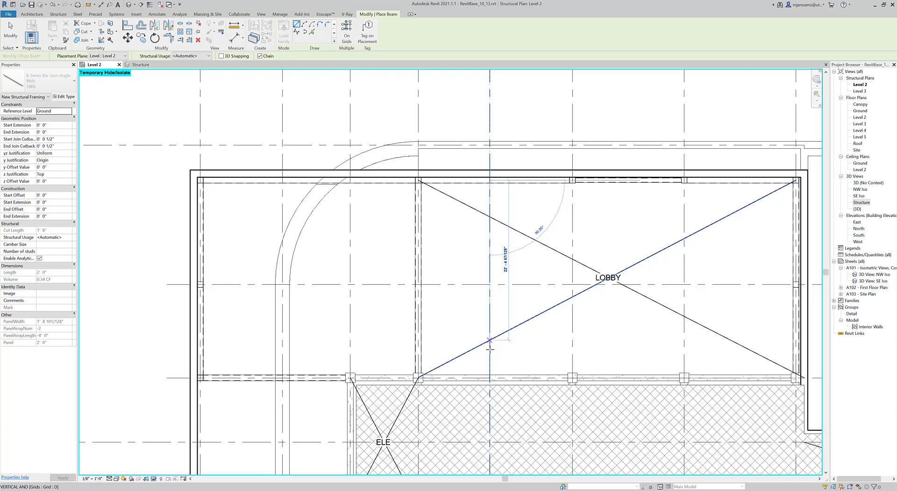
{"action": "left_click", "coordinate": [580, 363]}
{"action": "middle_click_drag", "start_coordinate": [577, 367], "coordinate": [534, 371]}
{"action": "left_click", "coordinate": [9, 36]}
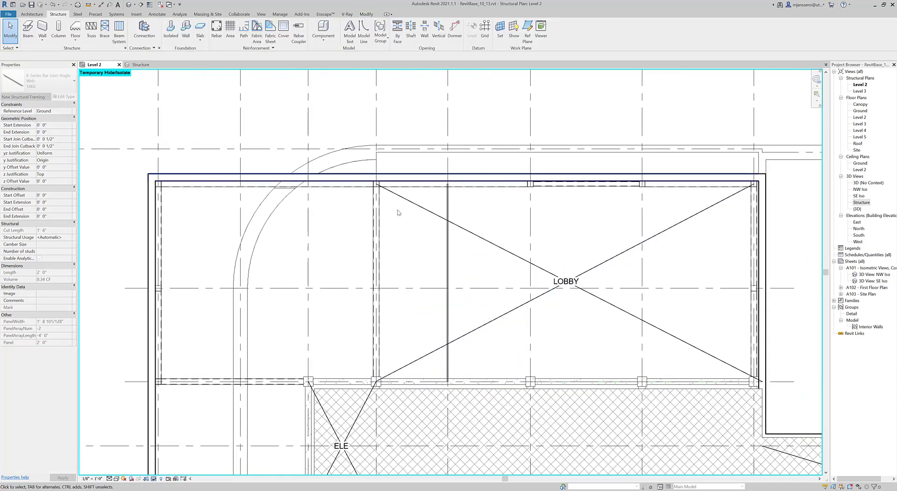
Step: Inspect how both ends of the new joist bear on the supporting beams in the Structure 3D view
{"action": "scroll", "coordinate": [444, 191], "scroll_direction": "up", "scroll_amount": 2}
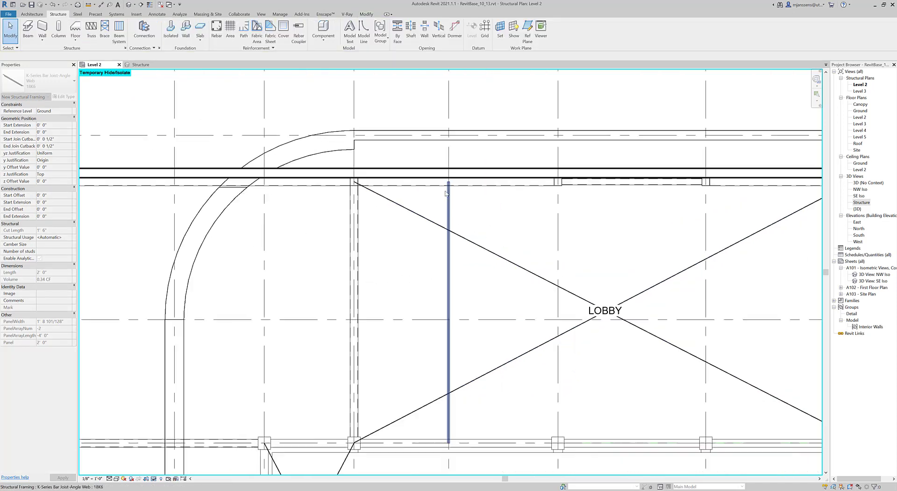
{"action": "left_click", "coordinate": [140, 64]}
{"action": "scroll", "coordinate": [431, 242], "scroll_direction": "up", "scroll_amount": 4}
{"action": "scroll", "coordinate": [431, 243], "scroll_direction": "up", "scroll_amount": 5}
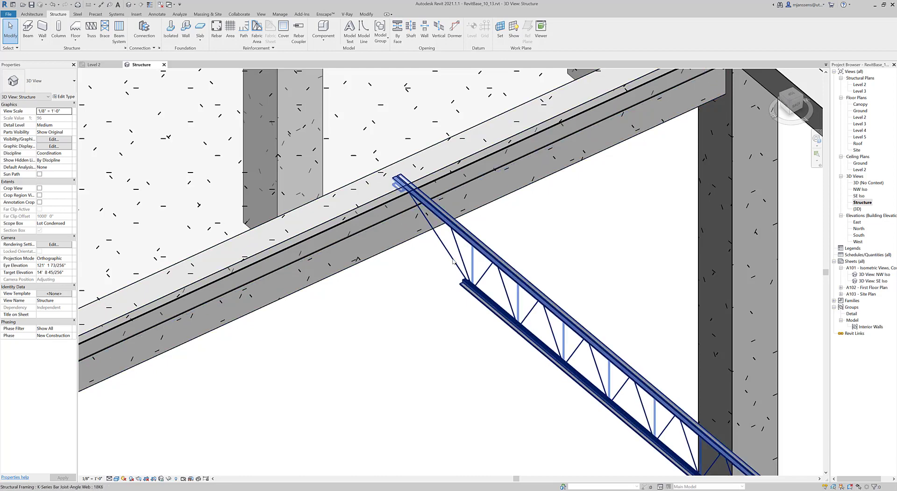
{"action": "scroll", "coordinate": [427, 229], "scroll_direction": "down", "scroll_amount": 3}
{"action": "middle_click_drag", "start_coordinate": [560, 319], "coordinate": [427, 189]}
{"action": "scroll", "coordinate": [427, 190], "scroll_direction": "down", "scroll_amount": 2}
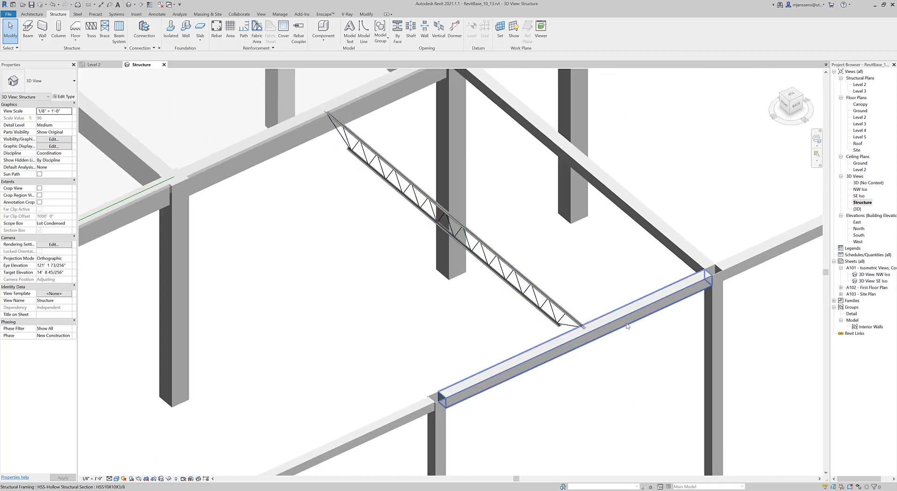
{"action": "scroll", "coordinate": [604, 325], "scroll_direction": "up", "scroll_amount": 4}
{"action": "scroll", "coordinate": [544, 308], "scroll_direction": "up", "scroll_amount": 3}
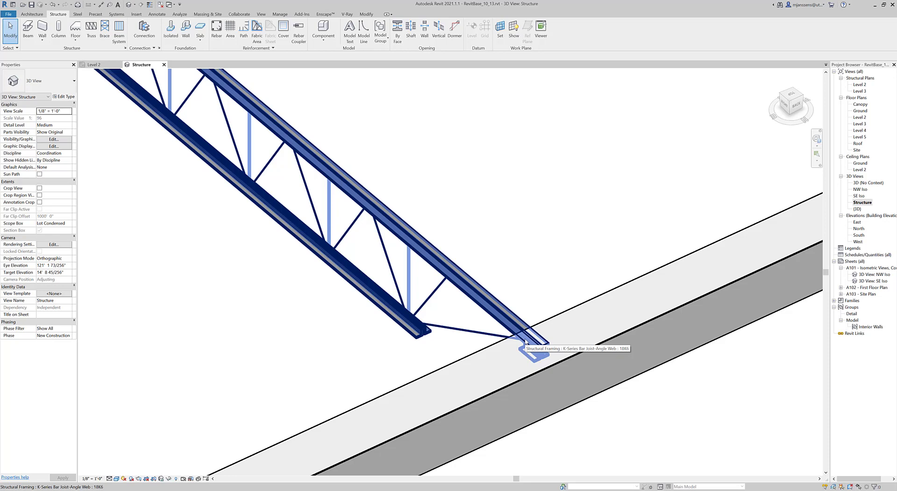
{"action": "scroll", "coordinate": [441, 231], "scroll_direction": "down", "scroll_amount": 2}
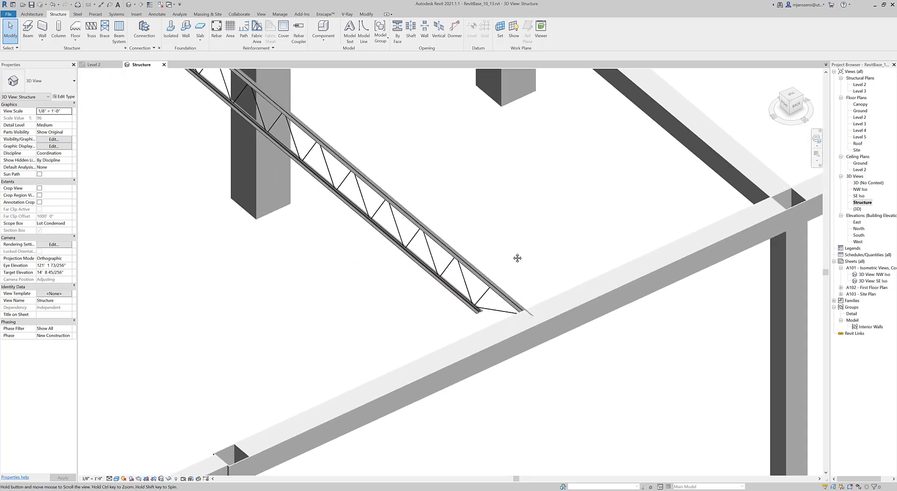
{"action": "middle_click_drag", "start_coordinate": [517, 258], "coordinate": [579, 299]}
Step: On the Level 2 plan, copy the 18K6 joist to the lobby's next vertical grid line, where the first interior column stands
{"action": "left_click", "coordinate": [96, 65]}
{"action": "scroll", "coordinate": [333, 201], "scroll_direction": "down", "scroll_amount": 1}
{"action": "mouse_move", "coordinate": [422, 242]}
{"action": "middle_mouse_down"}
{"action": "mouse_move", "coordinate": [335, 204]}
{"action": "mouse_move", "coordinate": [431, 220]}
{"action": "mouse_move", "coordinate": [552, 199]}
{"action": "middle_mouse_up"}
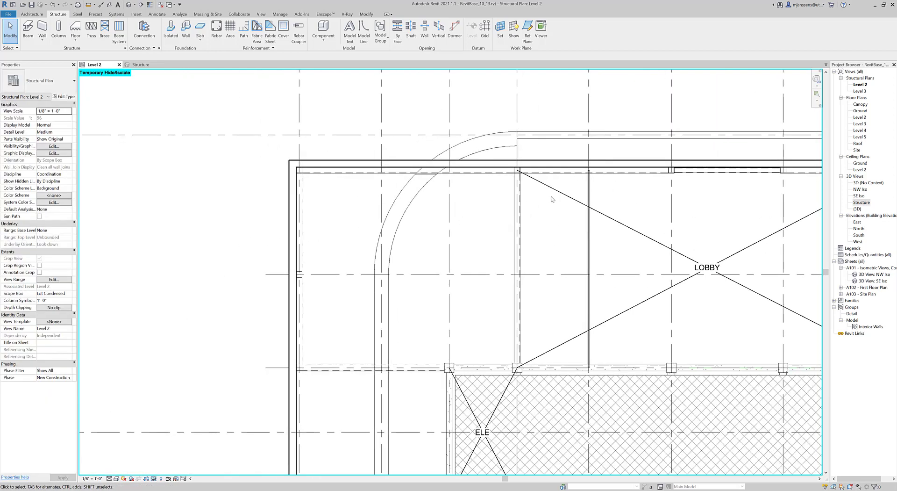
{"action": "left_click", "coordinate": [590, 248]}
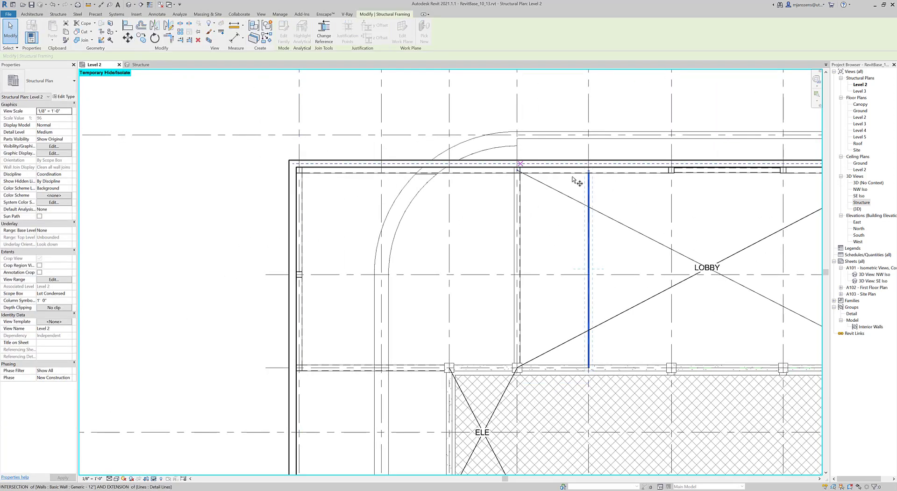
{"action": "key", "text": "c"}
{"action": "key", "text": "o"}
{"action": "left_click", "coordinate": [589, 171]}
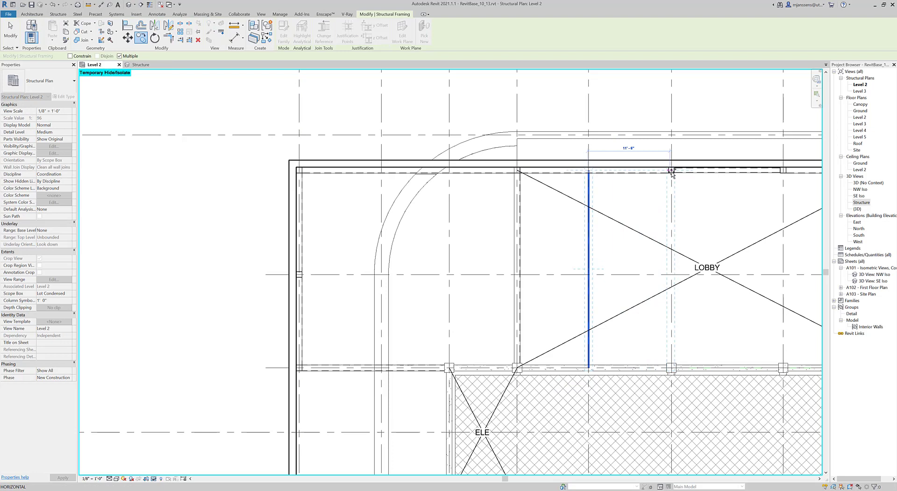
{"action": "left_click", "coordinate": [671, 171]}
{"action": "middle_click_drag", "start_coordinate": [673, 232], "coordinate": [441, 251]}
{"action": "key", "text": "Escape"}
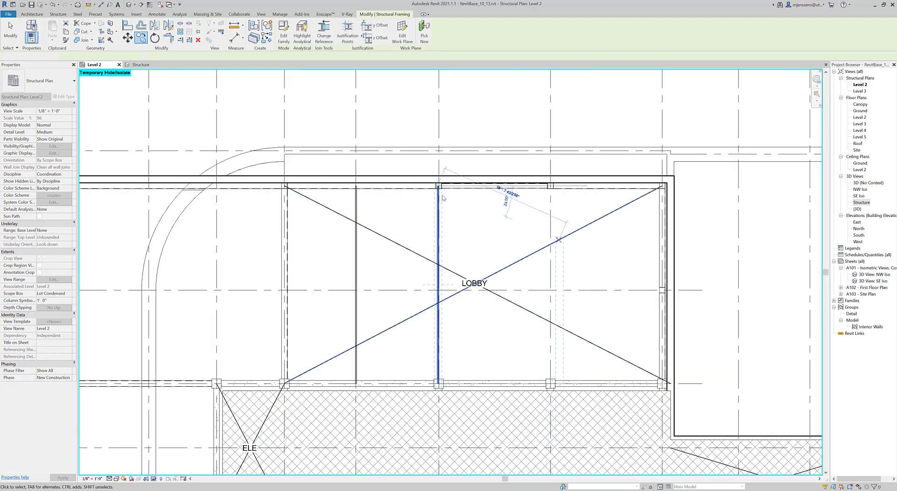
Step: Delete the original 18K6 joist on the lobby's first interior vertical grid line
{"action": "scroll", "coordinate": [416, 189], "scroll_direction": "up", "scroll_amount": 5}
{"action": "left_click", "coordinate": [289, 196]}
{"action": "key", "text": "Delete"}
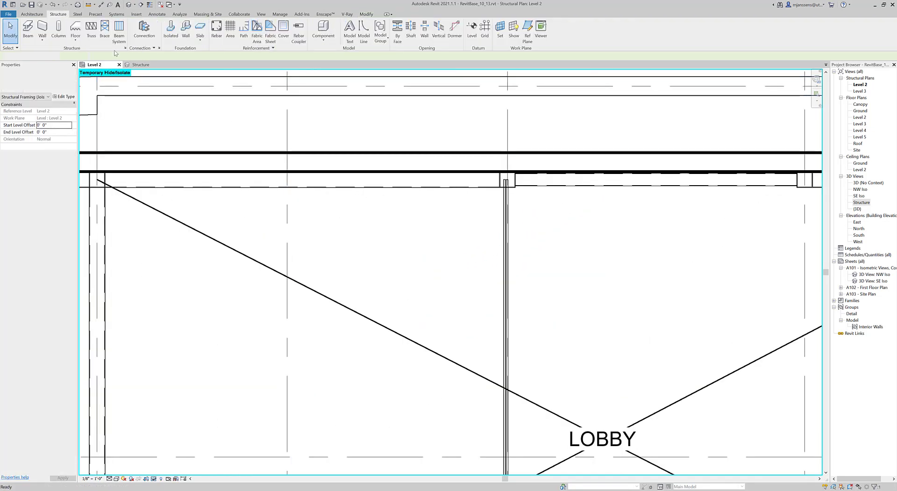
{"action": "left_click", "coordinate": [28, 29]}
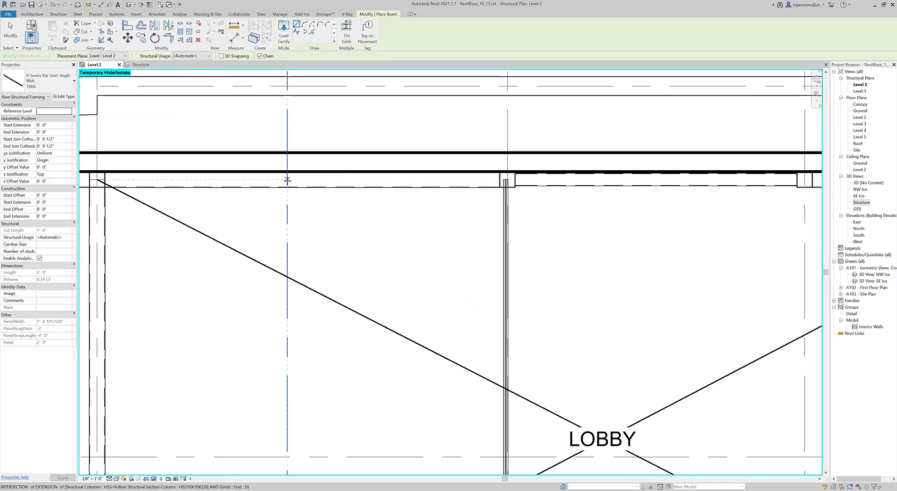
{"action": "scroll", "coordinate": [505, 180], "scroll_direction": "up", "scroll_amount": 2}
{"action": "scroll", "coordinate": [506, 176], "scroll_direction": "up", "scroll_amount": 2}
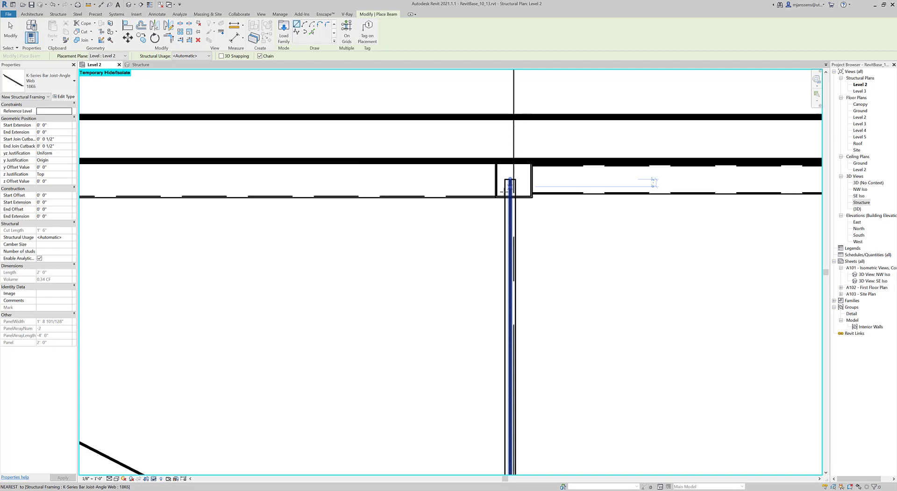
{"action": "scroll", "coordinate": [504, 196], "scroll_direction": "down", "scroll_amount": 3}
{"action": "middle_click_drag", "start_coordinate": [230, 238], "coordinate": [486, 232]}
{"action": "scroll", "coordinate": [473, 266], "scroll_direction": "down", "scroll_amount": 1}
{"action": "middle_click_drag", "start_coordinate": [473, 266], "coordinate": [480, 215]}
{"action": "scroll", "coordinate": [482, 213], "scroll_direction": "down", "scroll_amount": 2}
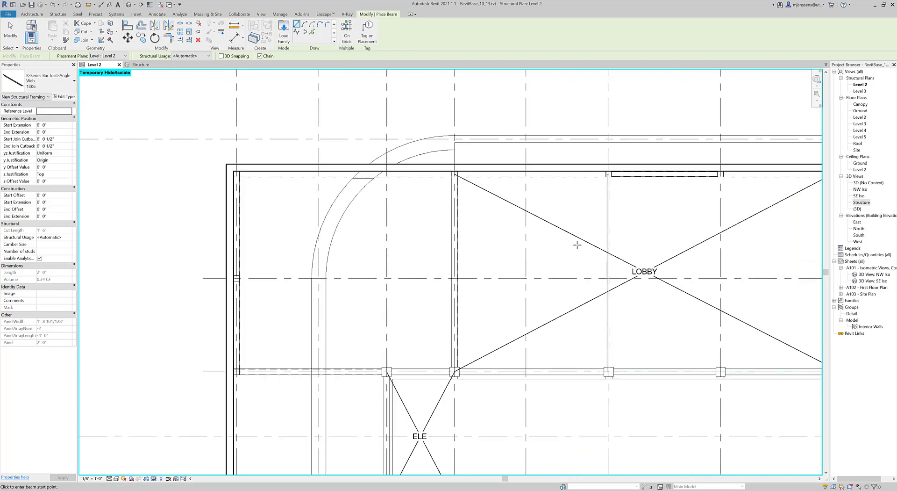
{"action": "mouse_move", "coordinate": [577, 244]}
{"action": "middle_mouse_down"}
{"action": "mouse_move", "coordinate": [465, 234]}
{"action": "mouse_move", "coordinate": [554, 285]}
{"action": "middle_mouse_up"}
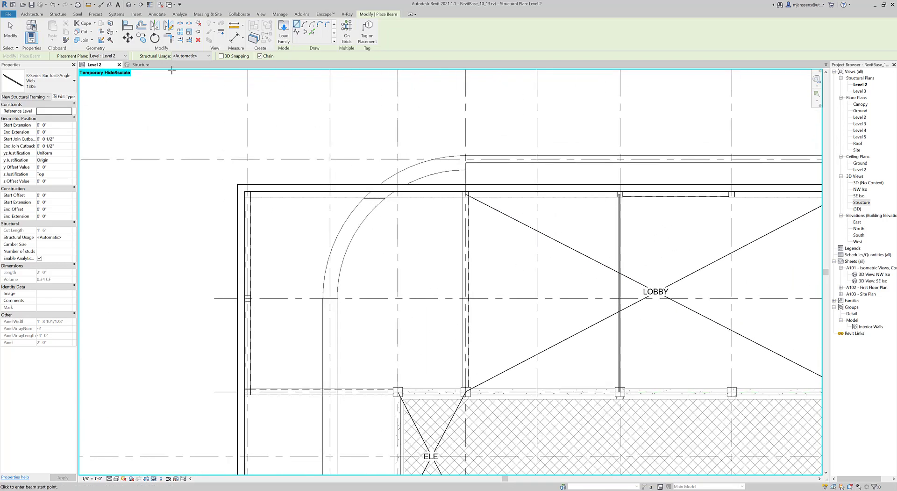
{"action": "left_click", "coordinate": [10, 37]}
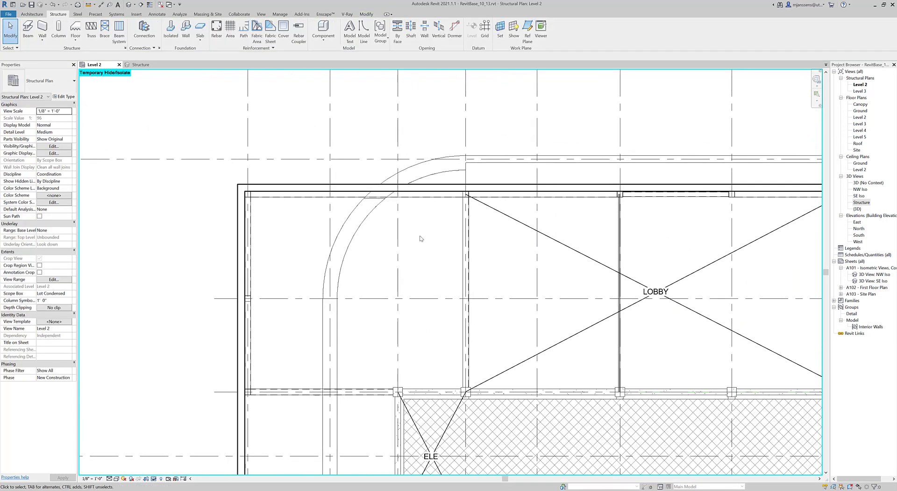
Step: Delete the copied 18K6 joist on the lobby's column grid line, leaving the lobby bay without joists
{"action": "left_click", "coordinate": [620, 246]}
{"action": "middle_click_drag", "start_coordinate": [116, 210], "coordinate": [152, 197]}
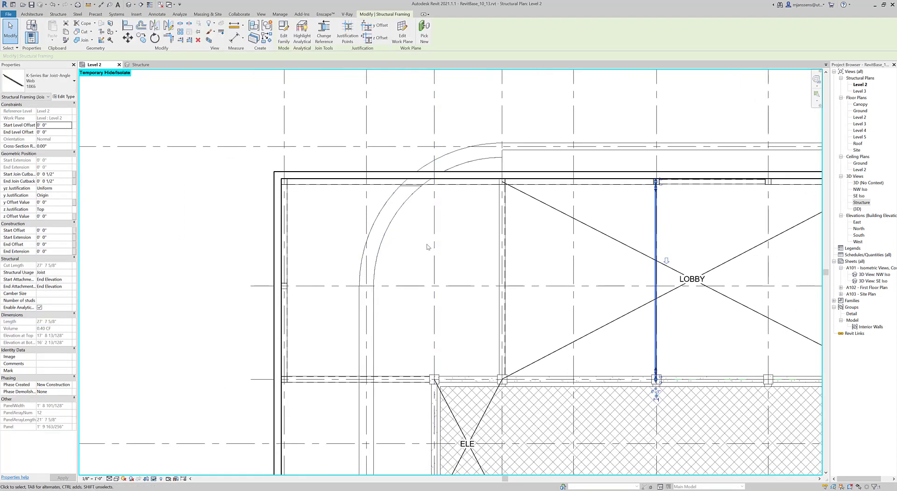
{"action": "middle_click_drag", "start_coordinate": [422, 264], "coordinate": [401, 253]}
{"action": "key", "text": "Escape"}
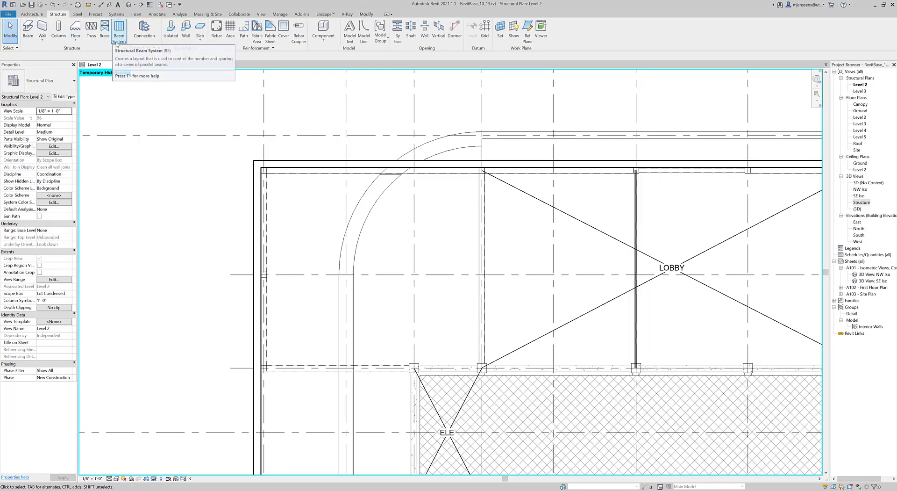
{"action": "middle_click_drag", "start_coordinate": [602, 323], "coordinate": [594, 329]}
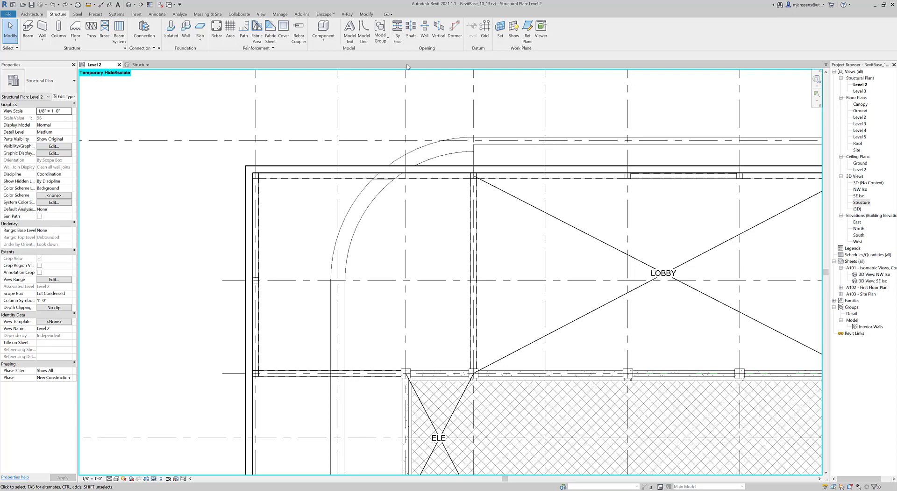
Step: Set up an automatic structural beam system with beam type 18K6, Center justification and a Fixed Distance layout of 6' 0"
{"action": "left_click", "coordinate": [120, 32]}
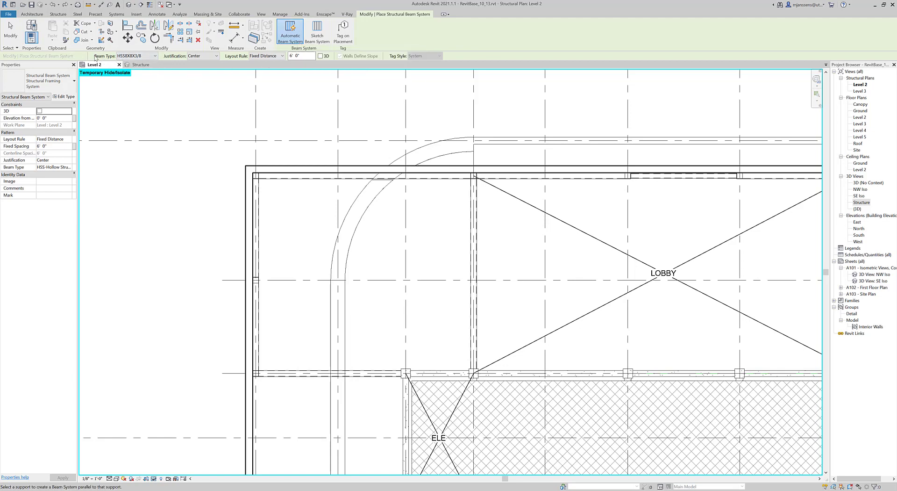
{"action": "left_click", "coordinate": [129, 56]}
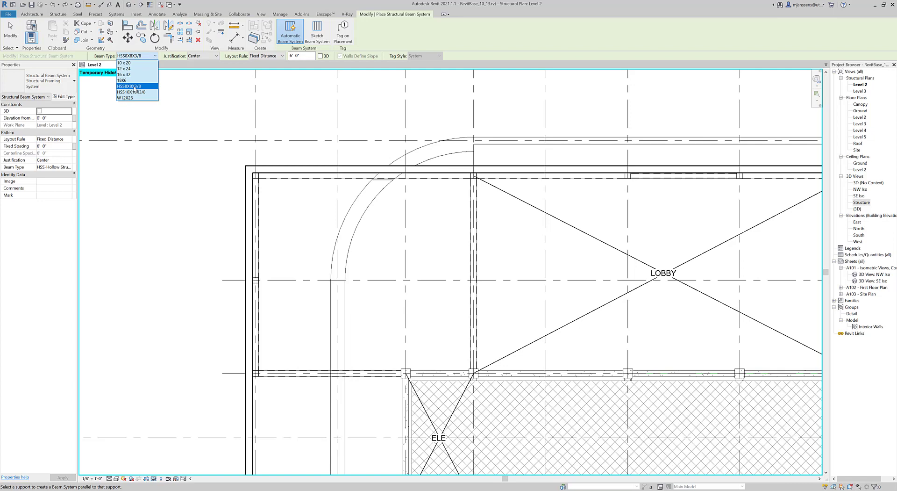
{"action": "left_click", "coordinate": [125, 80]}
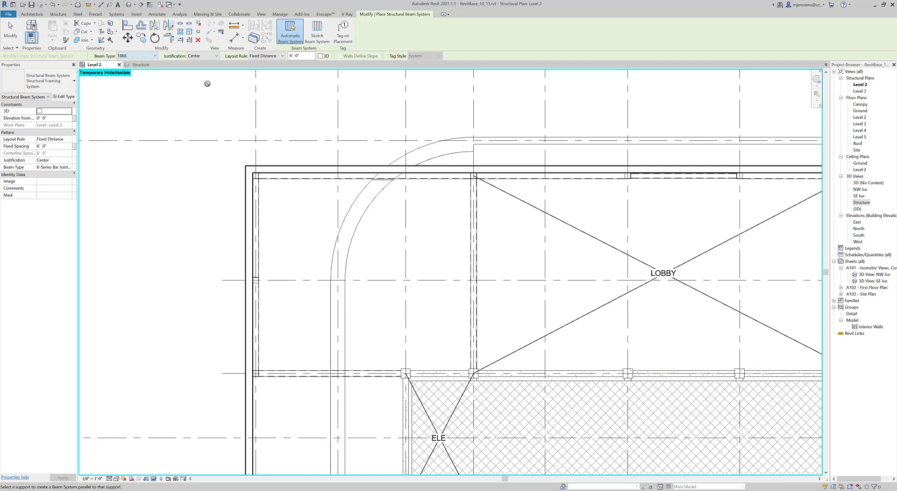
{"action": "left_click", "coordinate": [202, 55]}
{"action": "left_click", "coordinate": [210, 58]}
{"action": "left_click", "coordinate": [296, 58]}
Step: Place the beam system in the corner bay beside the lobby, with joists parallel to the outer end beam
{"action": "middle_click_drag", "start_coordinate": [524, 190], "coordinate": [508, 189]}
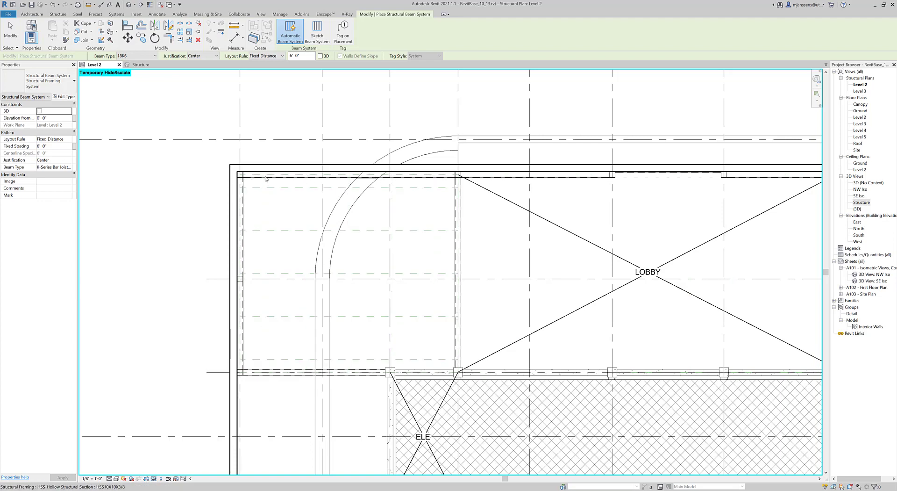
{"action": "left_click", "coordinate": [241, 197]}
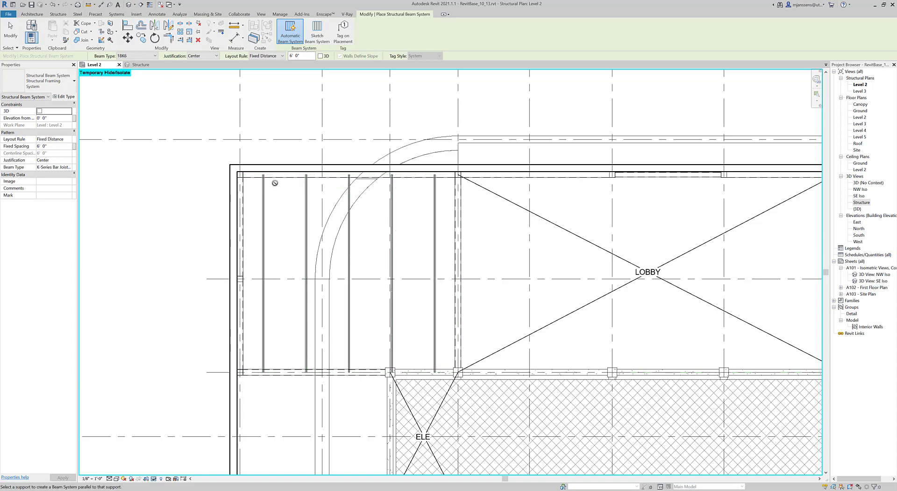
{"action": "left_click", "coordinate": [11, 31]}
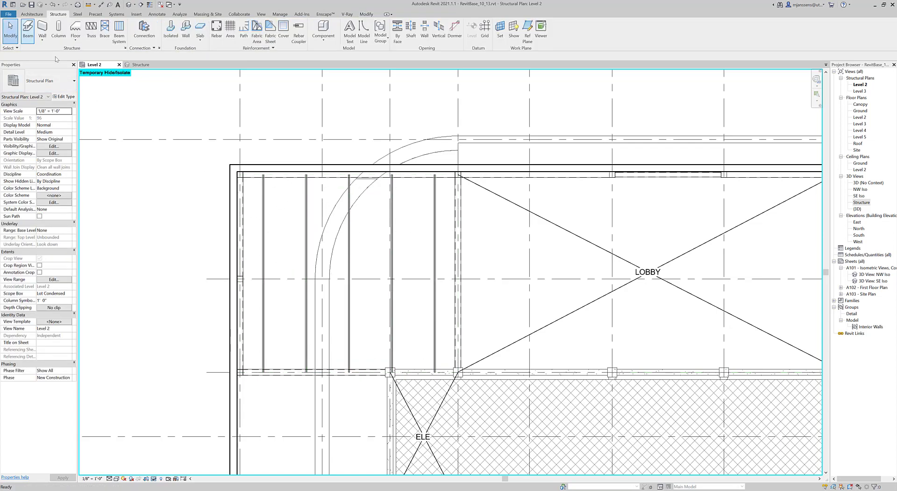
Step: In the Structure 3D view, select the whole beam system and set its layout rule to Fixed Number
{"action": "left_click", "coordinate": [140, 64]}
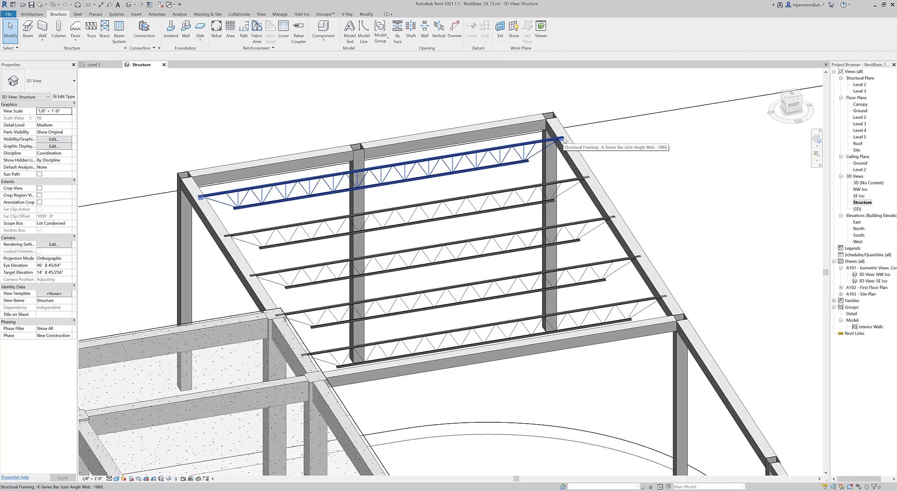
{"action": "key", "text": "Tab"}
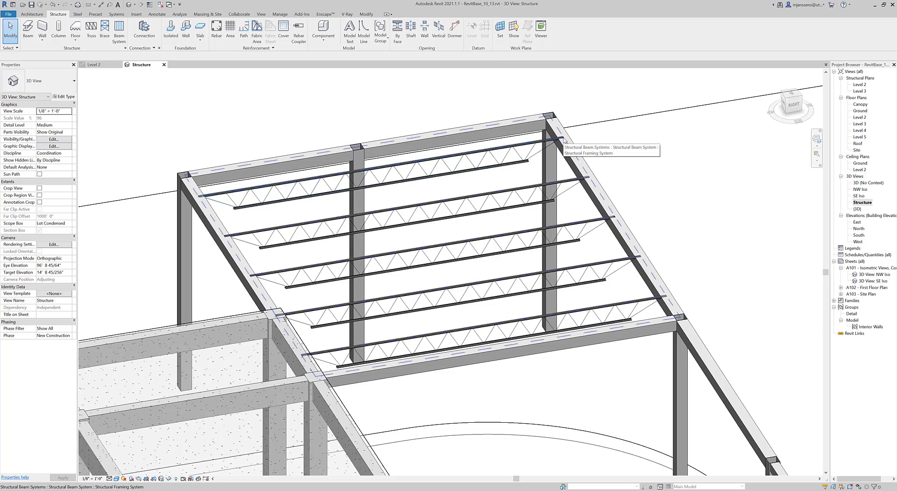
{"action": "left_click", "coordinate": [563, 139]}
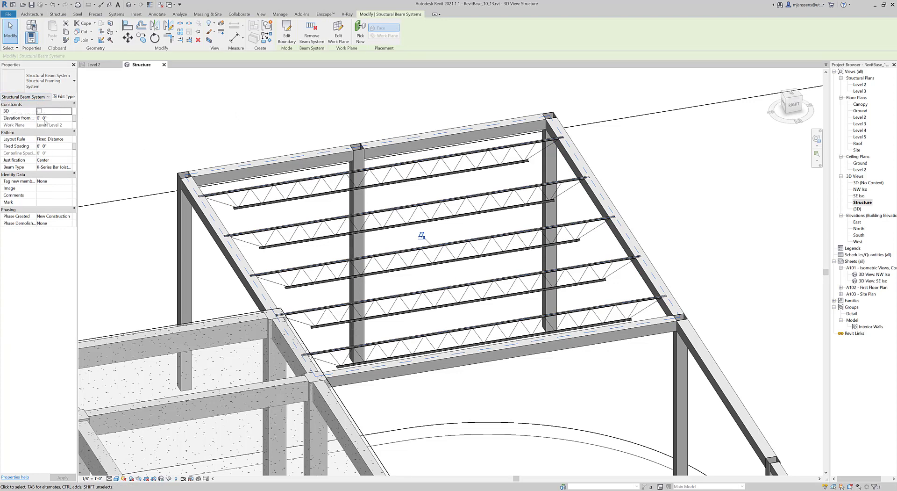
{"action": "left_click", "coordinate": [65, 139]}
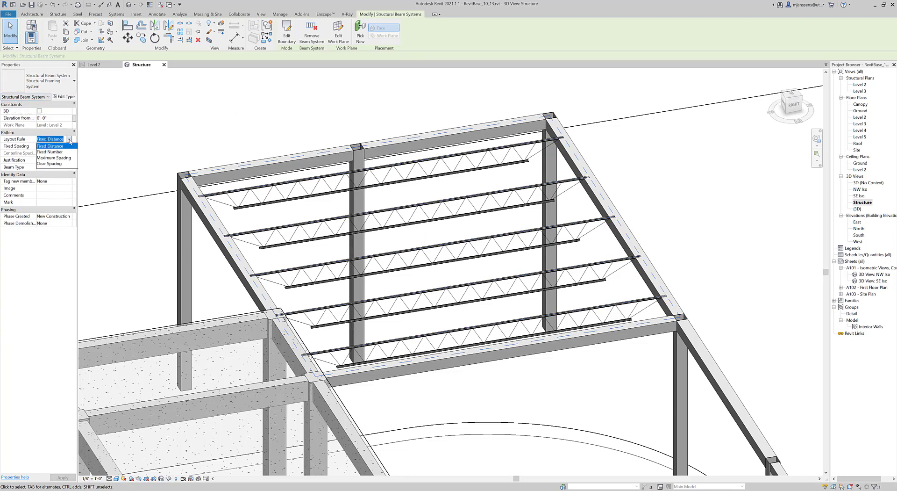
{"action": "left_click", "coordinate": [50, 151]}
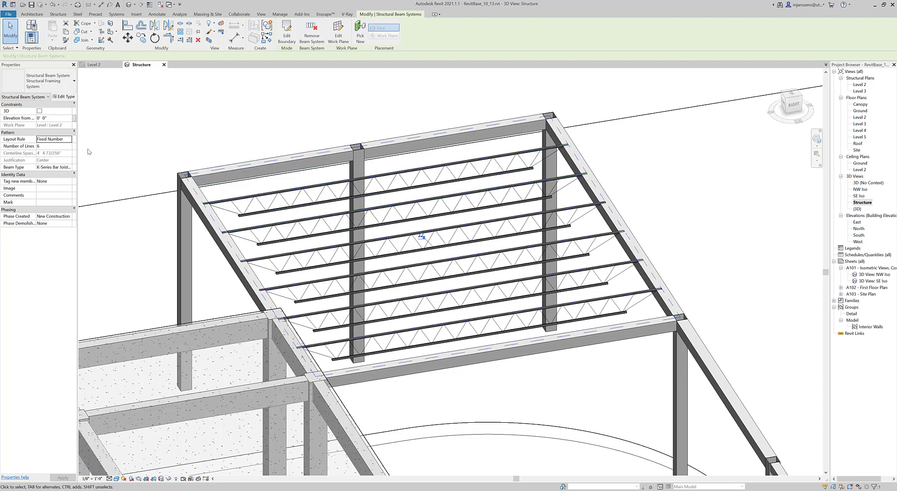
Step: Set the beam system's layout rule to Maximum Spacing with a maximum spacing of 5' 0"
{"action": "left_click", "coordinate": [69, 139]}
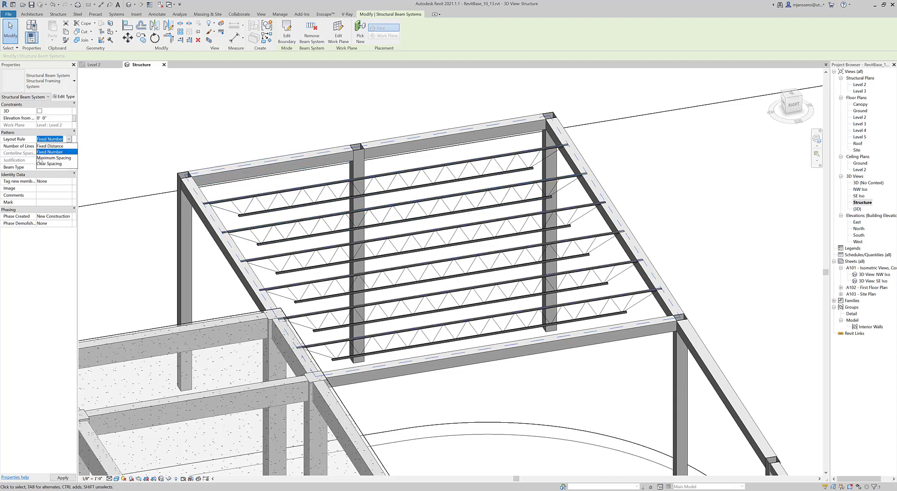
{"action": "left_click", "coordinate": [54, 158]}
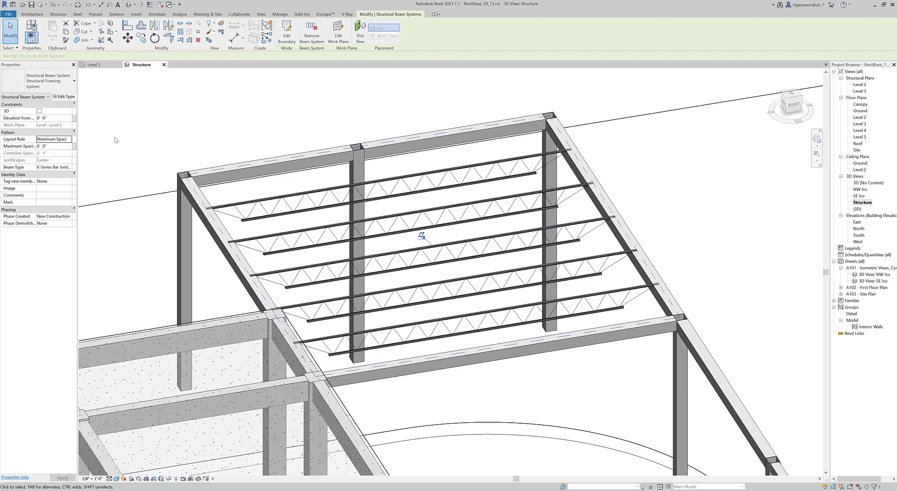
{"action": "left_click", "coordinate": [53, 146]}
{"action": "type", "text": "5'"}
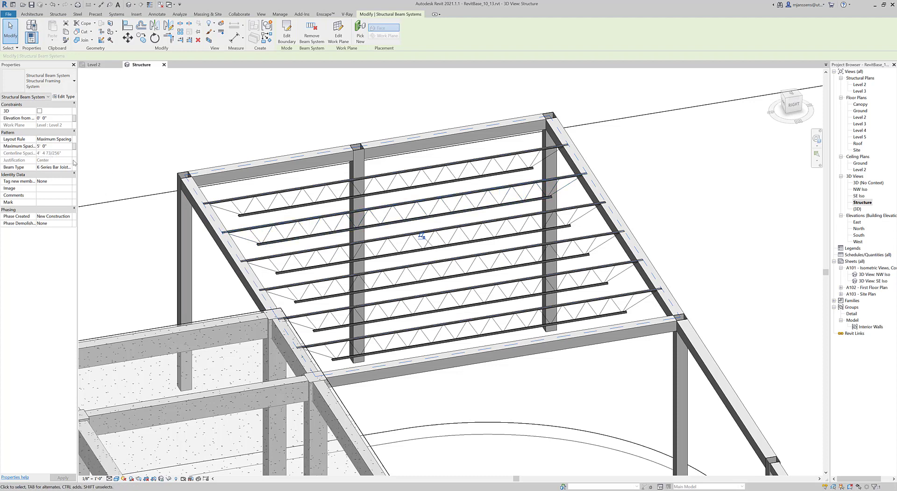
Step: On Level 2, extend the beam system's boundary into the lobby to the first interior column's grid line and check it in 3D
{"action": "left_click", "coordinate": [98, 67]}
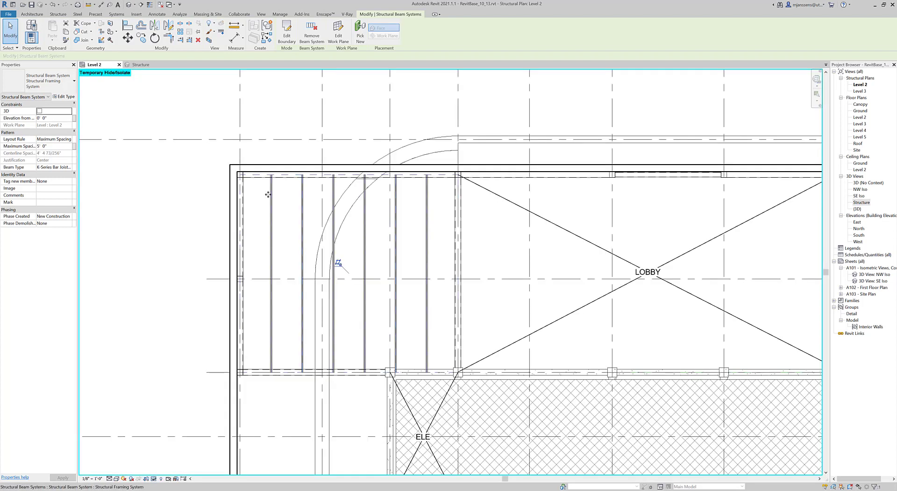
{"action": "left_click", "coordinate": [283, 43]}
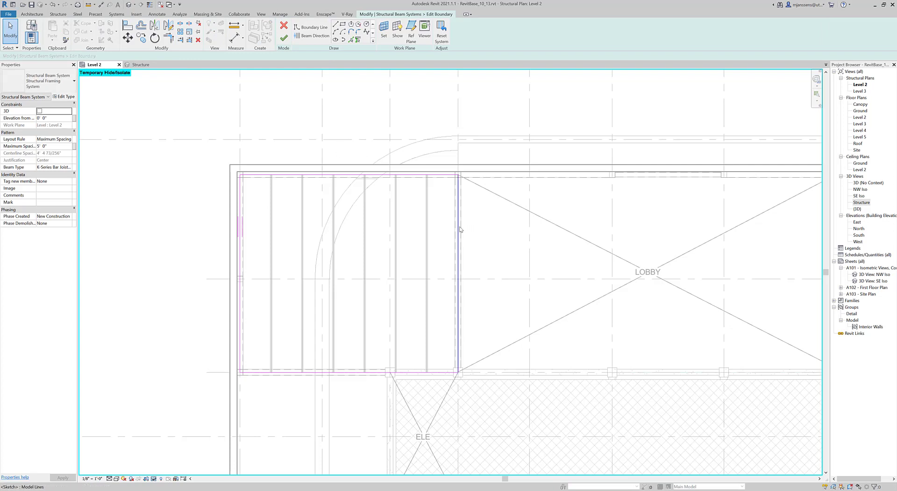
{"action": "left_click_drag", "start_coordinate": [461, 230], "coordinate": [612, 233]}
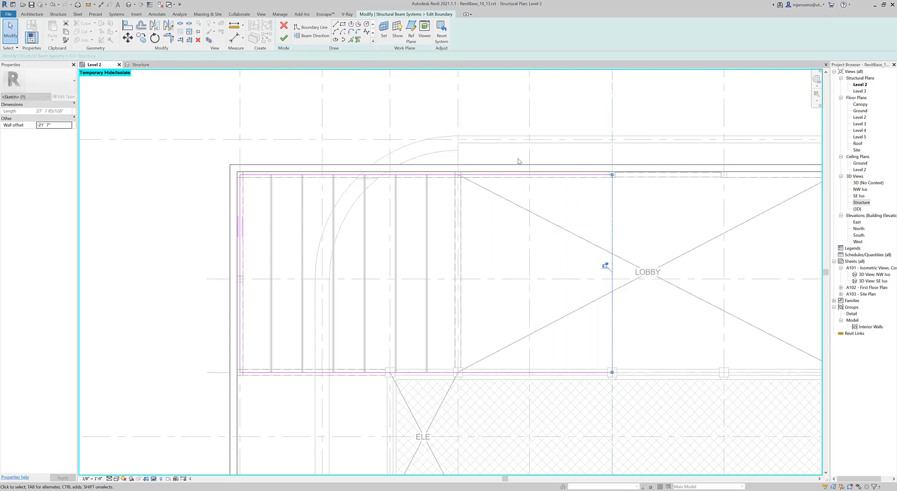
{"action": "left_click", "coordinate": [284, 38]}
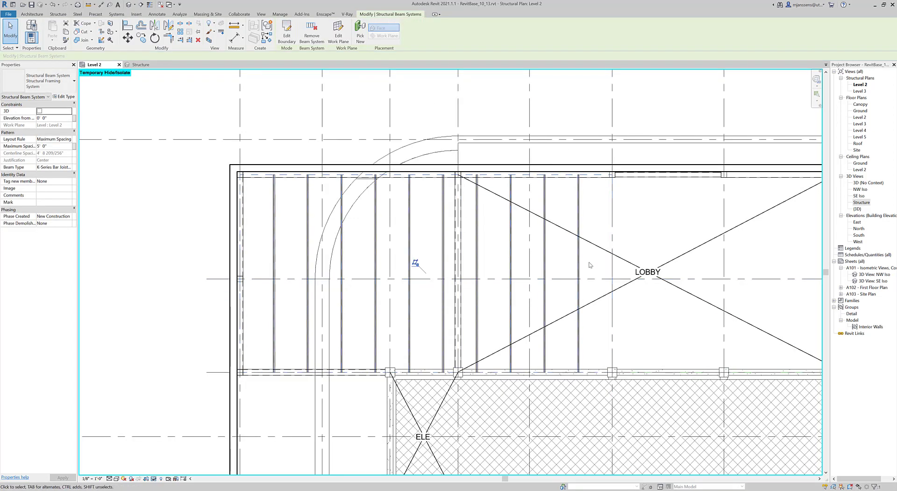
{"action": "key", "text": "ctrl+Tab"}
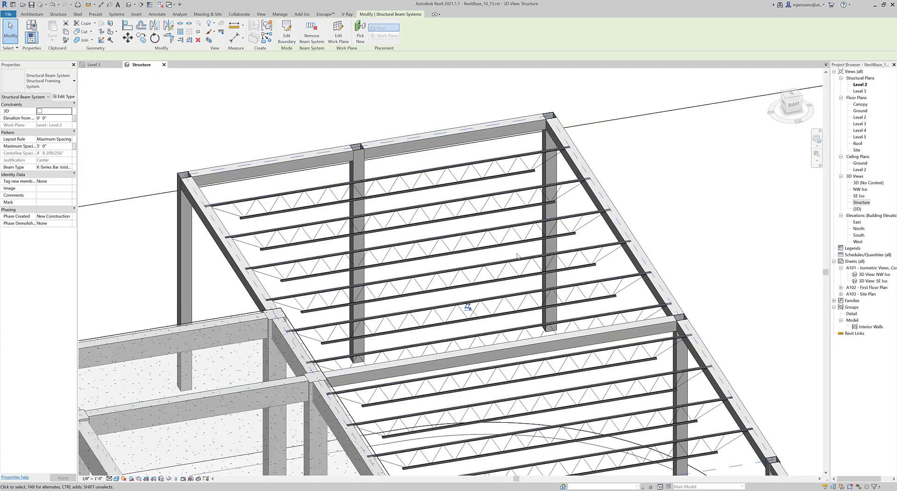
Step: Edit the corner bay beam system's boundary on Level 2 and set the beam direction parallel to the long exterior edge beam
{"action": "double_click", "coordinate": [468, 307]}
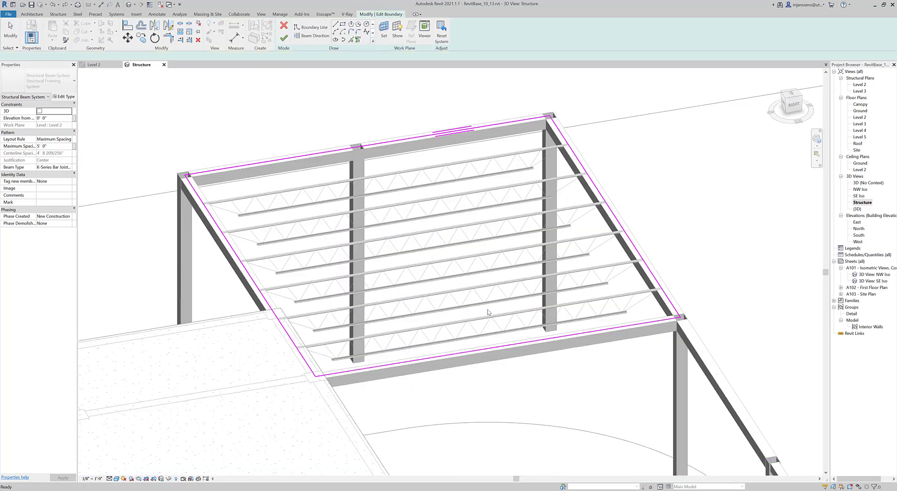
{"action": "left_click", "coordinate": [95, 64]}
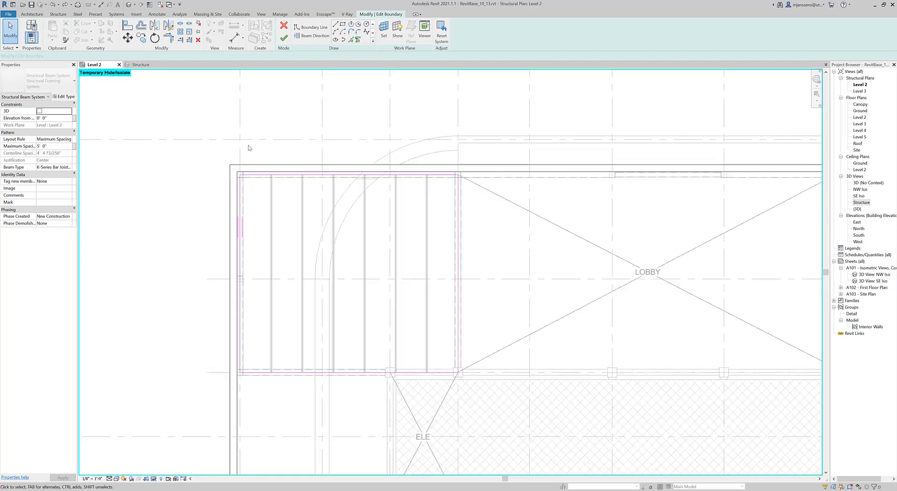
{"action": "middle_click_drag", "start_coordinate": [474, 277], "coordinate": [433, 269]}
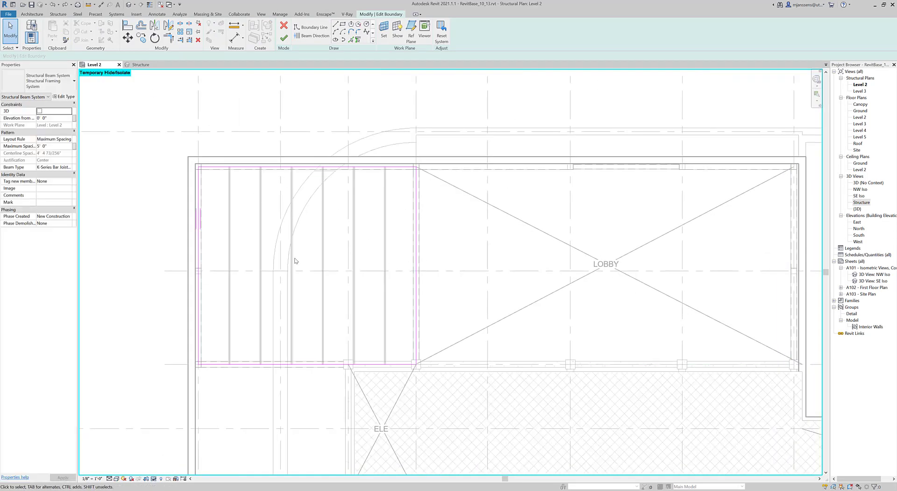
{"action": "left_click", "coordinate": [312, 35]}
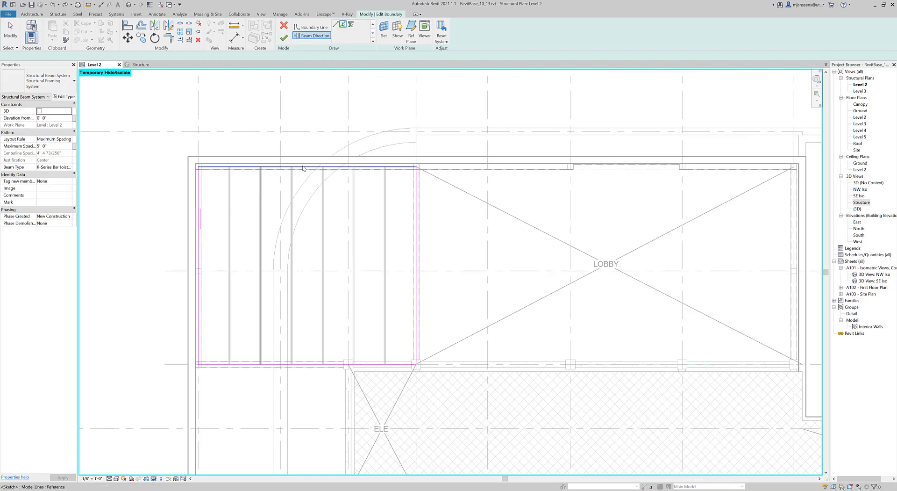
{"action": "scroll", "coordinate": [196, 228], "scroll_direction": "up", "scroll_amount": 5}
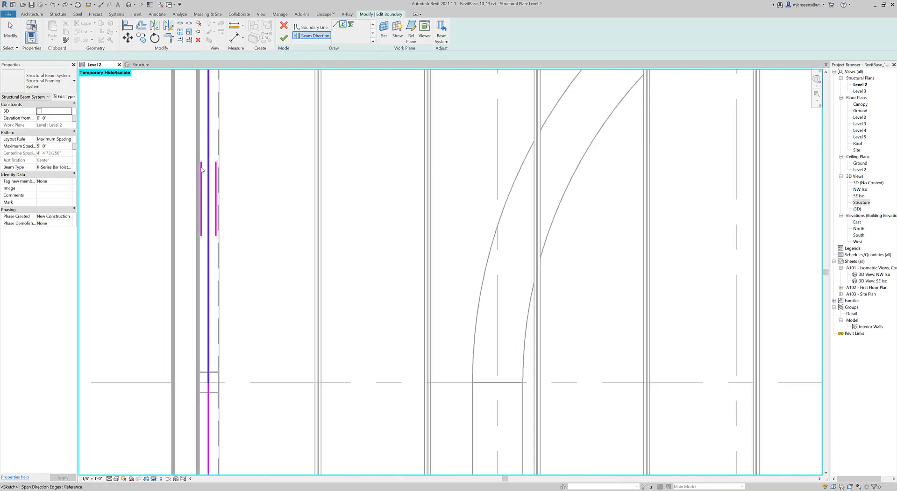
{"action": "scroll", "coordinate": [195, 228], "scroll_direction": "down", "scroll_amount": 5}
{"action": "middle_click_drag", "start_coordinate": [305, 260], "coordinate": [248, 284]}
{"action": "scroll", "coordinate": [283, 185], "scroll_direction": "down", "scroll_amount": 1}
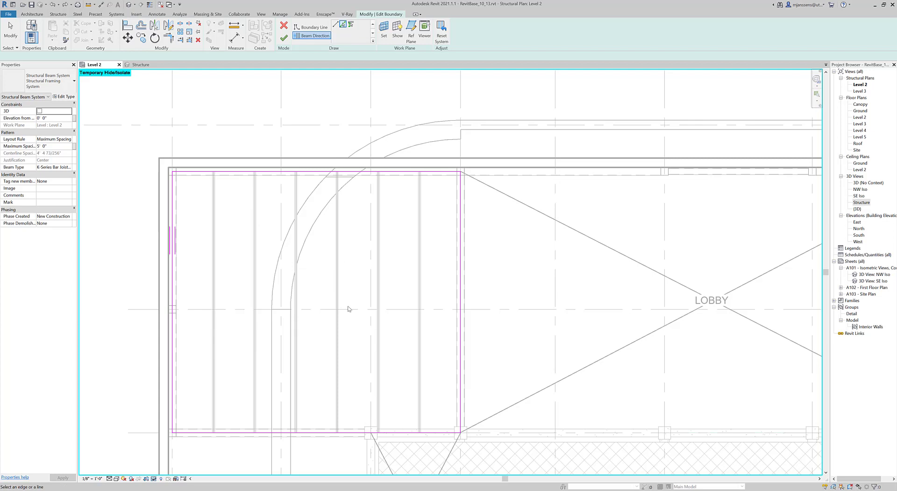
{"action": "left_click", "coordinate": [323, 172]}
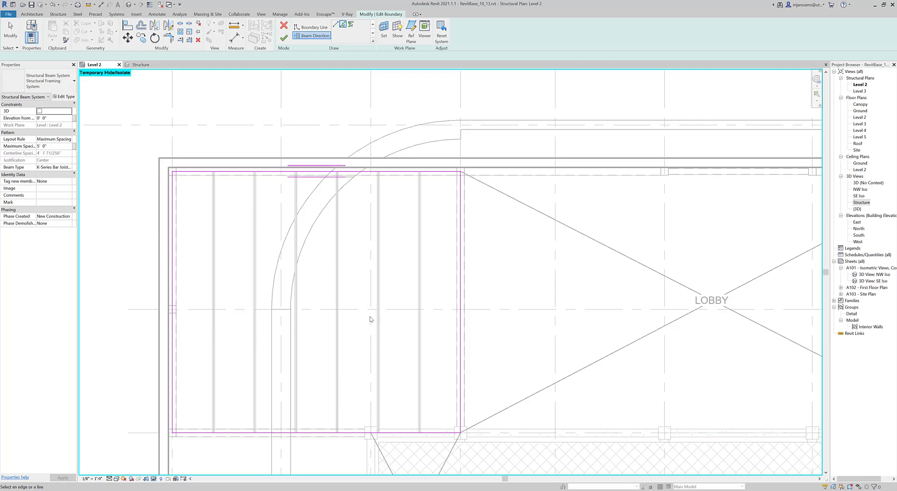
{"action": "left_click", "coordinate": [283, 38]}
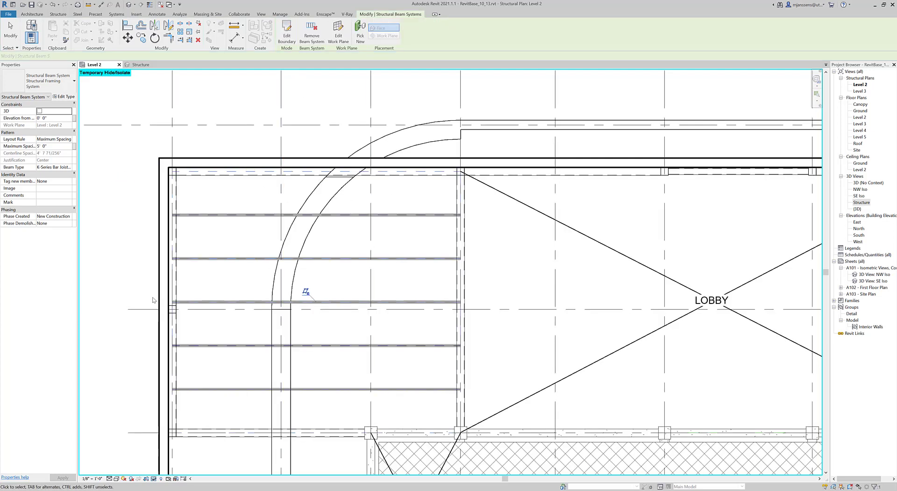
Step: Undo the completion of the corner bay's boundary edit and finish the sketch again with the same beam direction
{"action": "scroll", "coordinate": [393, 324], "scroll_direction": "down", "scroll_amount": 1}
{"action": "key", "text": "ctrl+z"}
{"action": "scroll", "coordinate": [393, 322], "scroll_direction": "up", "scroll_amount": 1}
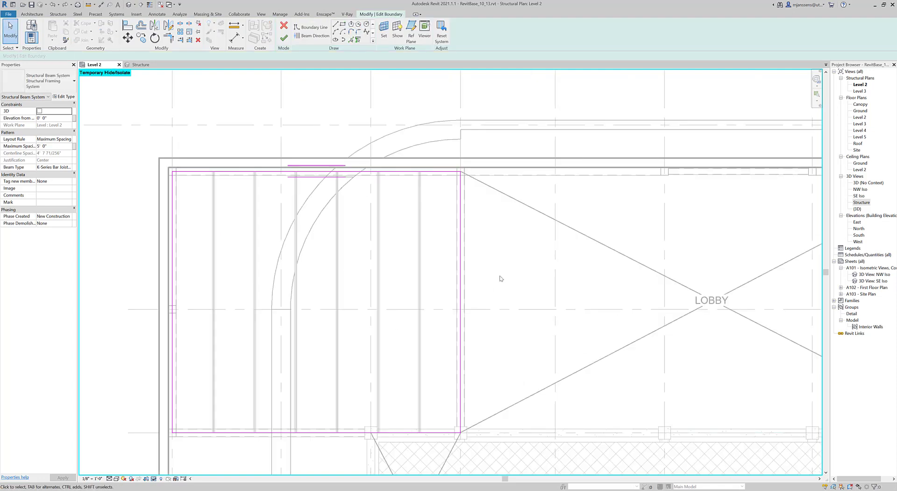
{"action": "left_click", "coordinate": [282, 41]}
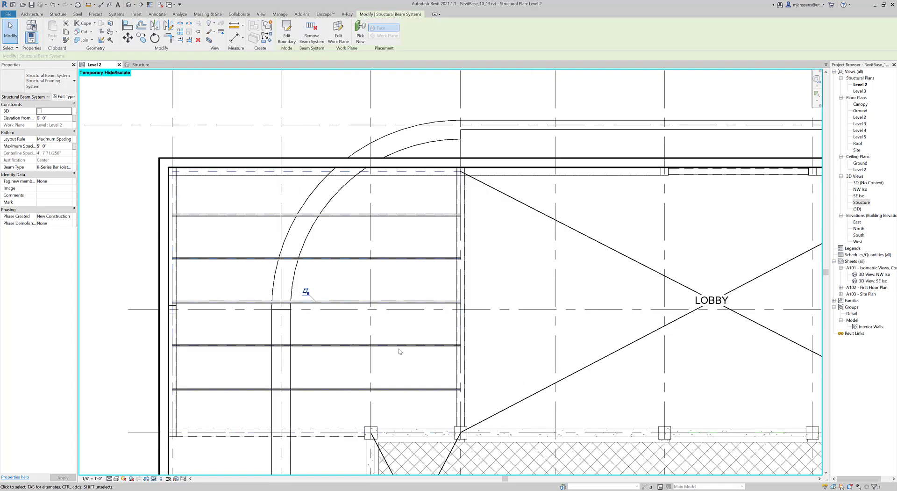
Step: Start a sketched 18K6 beam system on Level 2 and draw a rectangular boundary around the lobby bay along its perimeter beam centerlines
{"action": "scroll", "coordinate": [512, 339], "scroll_direction": "down", "scroll_amount": 1}
{"action": "middle_click_drag", "start_coordinate": [512, 340], "coordinate": [378, 316]}
{"action": "key", "text": "Escape"}
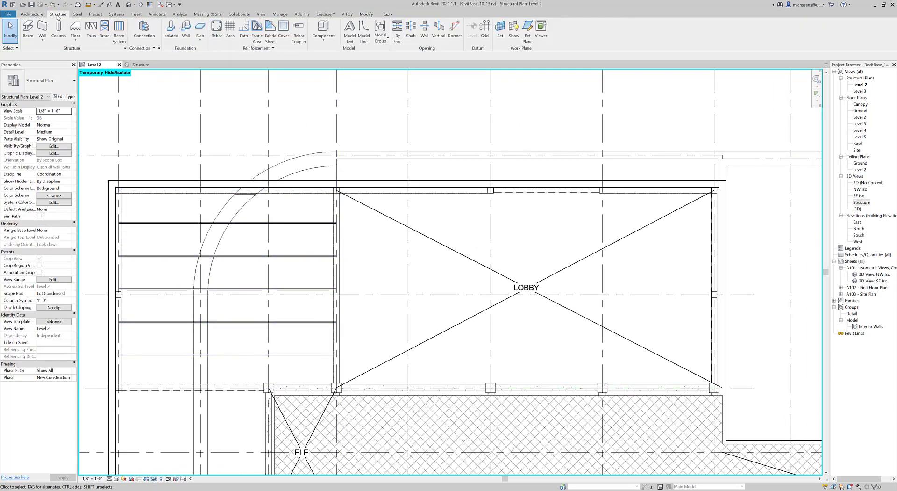
{"action": "left_click", "coordinate": [119, 29]}
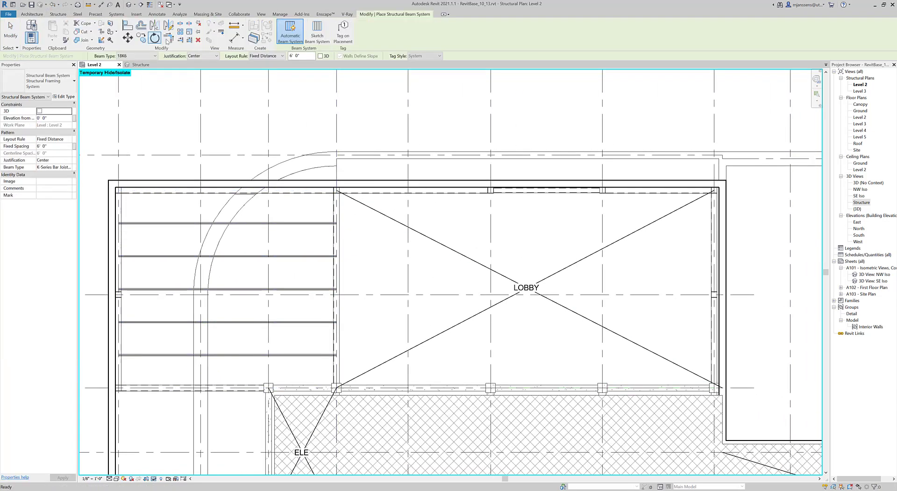
{"action": "left_click", "coordinate": [316, 36]}
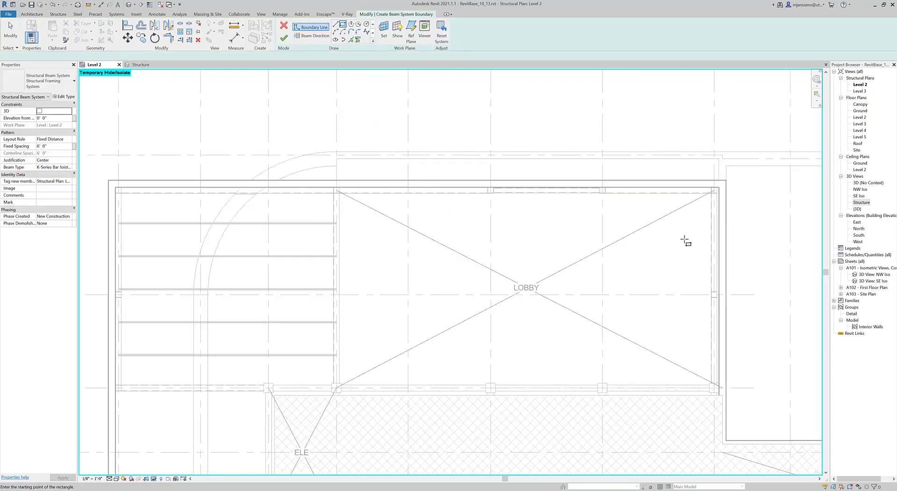
{"action": "middle_click_drag", "start_coordinate": [536, 253], "coordinate": [533, 251]}
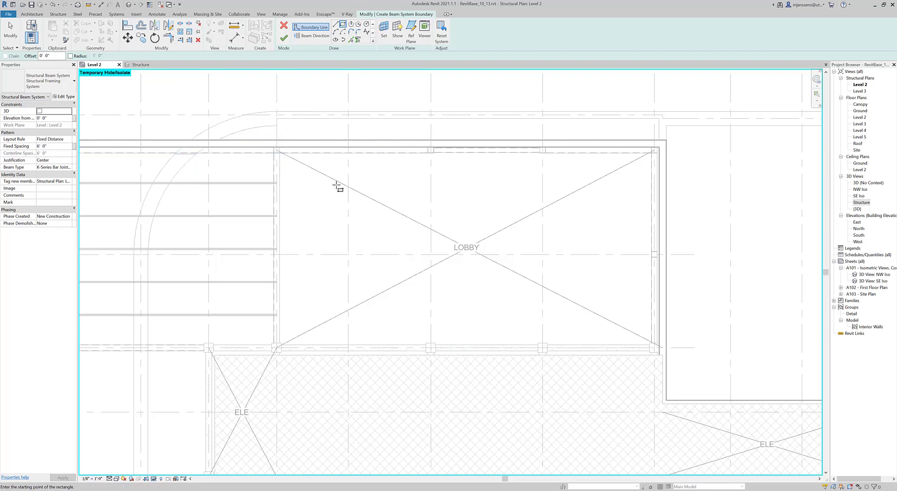
{"action": "scroll", "coordinate": [278, 150], "scroll_direction": "up", "scroll_amount": 4}
{"action": "left_click", "coordinate": [276, 150]}
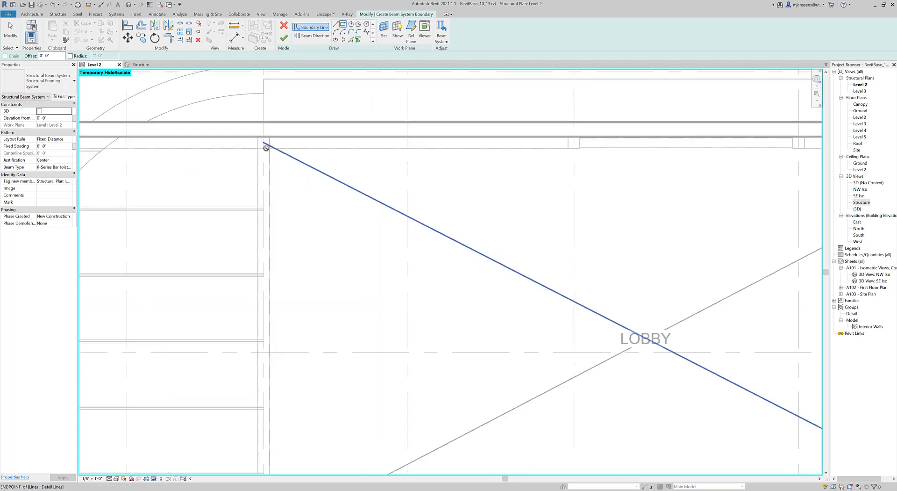
{"action": "scroll", "coordinate": [280, 154], "scroll_direction": "down", "scroll_amount": 3}
{"action": "scroll", "coordinate": [705, 377], "scroll_direction": "up", "scroll_amount": 3}
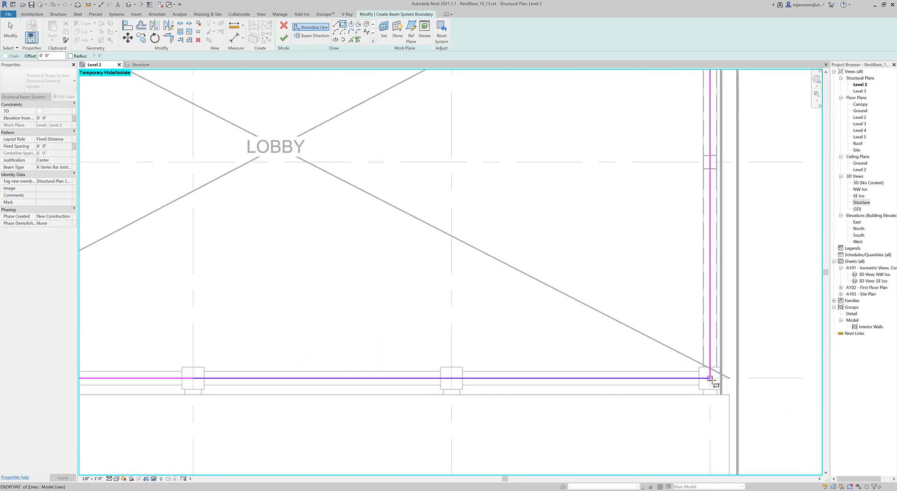
{"action": "left_click", "coordinate": [710, 378]}
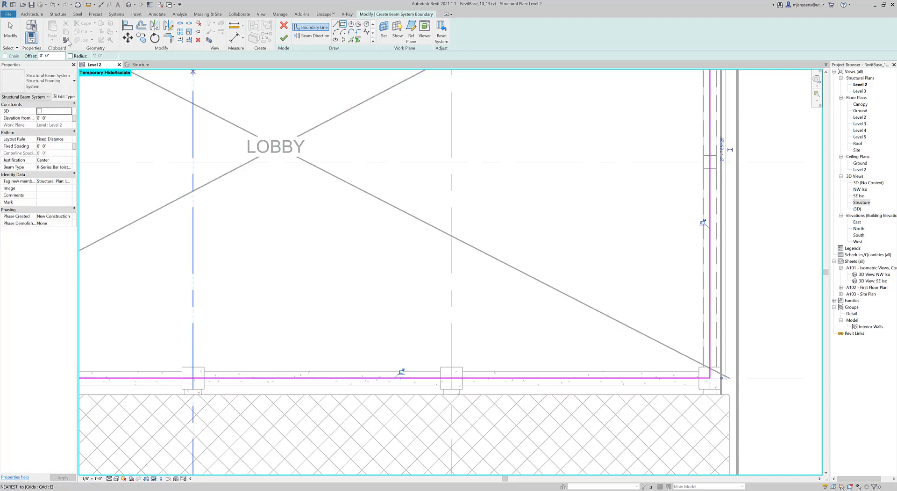
{"action": "left_click", "coordinate": [10, 31]}
{"action": "scroll", "coordinate": [415, 283], "scroll_direction": "down", "scroll_amount": 5}
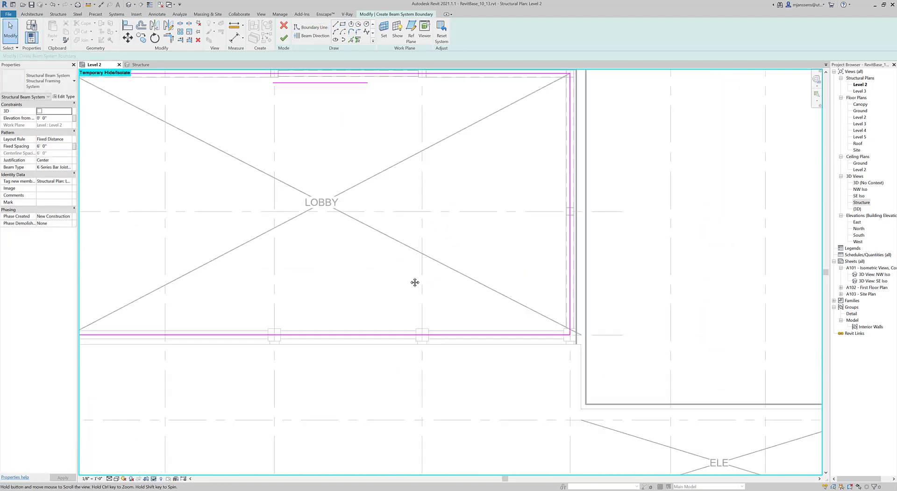
Step: Set the lobby beam system's direction parallel to the girder shared with the corner bay and finish the sketch
{"action": "left_click", "coordinate": [311, 36]}
{"action": "left_click", "coordinate": [221, 302]}
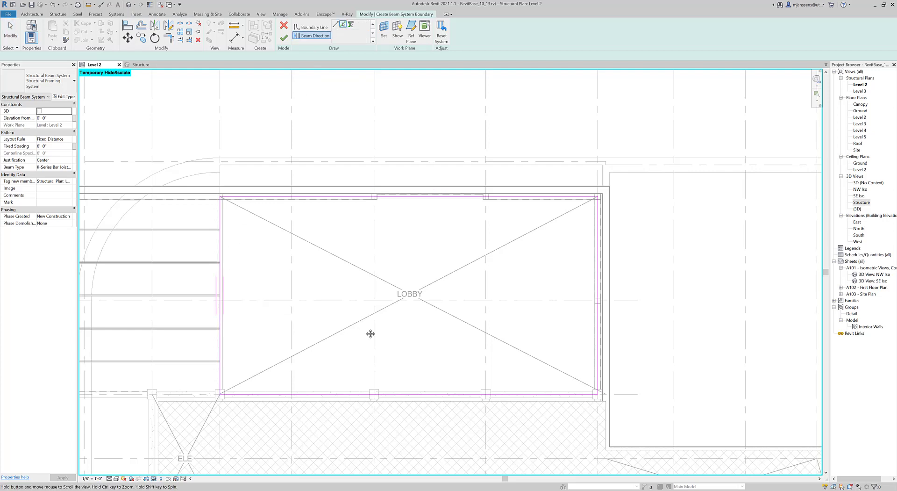
{"action": "middle_click_drag", "start_coordinate": [371, 333], "coordinate": [449, 331]}
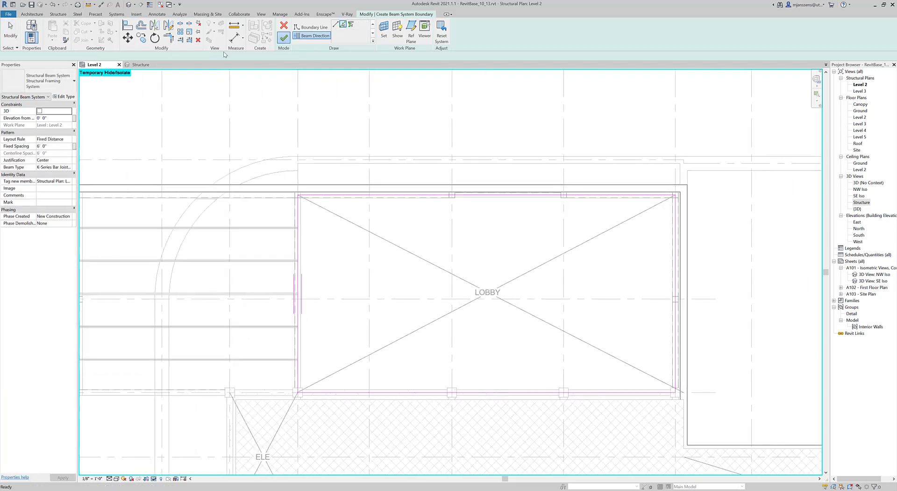
Step: Examine the lobby bay's joists in the Structure 3D view from the exterior side
{"action": "left_click", "coordinate": [140, 65]}
{"action": "scroll", "coordinate": [339, 243], "scroll_direction": "down", "scroll_amount": 2}
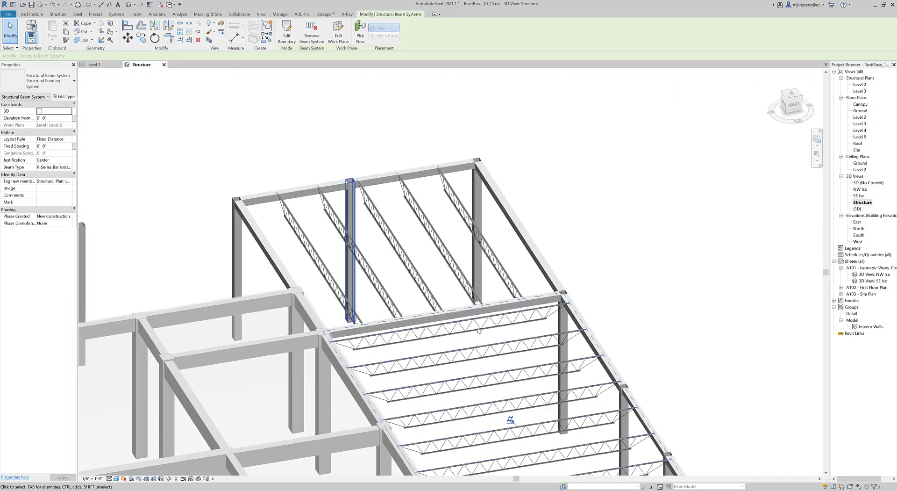
{"action": "middle_click_drag", "start_coordinate": [511, 376], "coordinate": [369, 243]}
{"action": "middle_click_drag", "start_coordinate": [632, 339], "coordinate": [564, 339]}
{"action": "scroll", "coordinate": [564, 339], "scroll_direction": "down", "scroll_amount": 3}
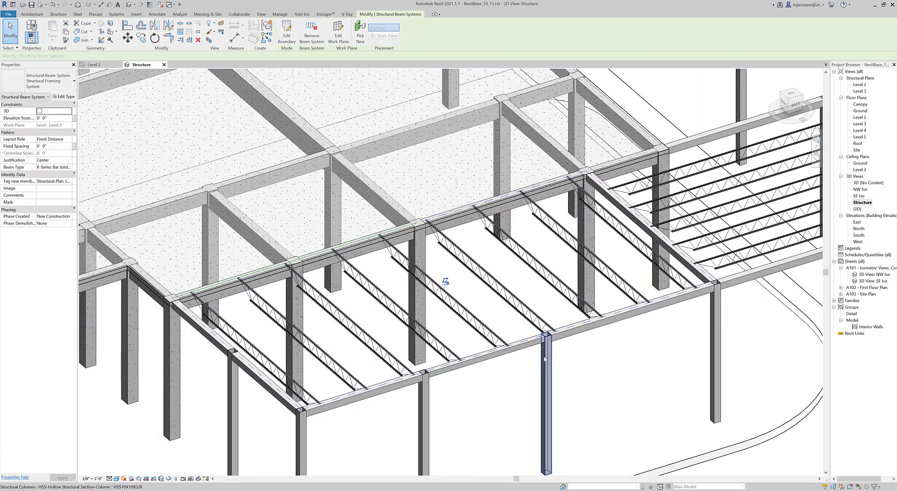
{"action": "scroll", "coordinate": [545, 386], "scroll_direction": "up", "scroll_amount": 4}
{"action": "middle_click_drag", "start_coordinate": [531, 366], "coordinate": [532, 380], "text": "shift"}
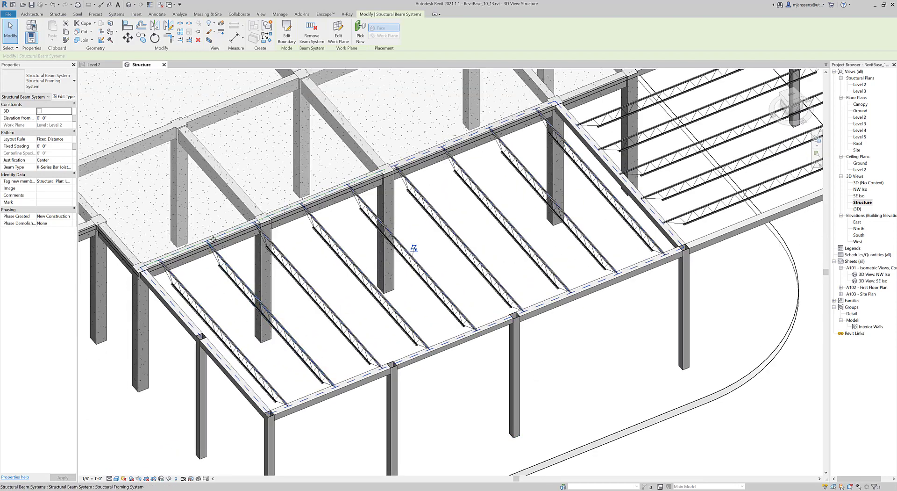
{"action": "key", "text": "Escape"}
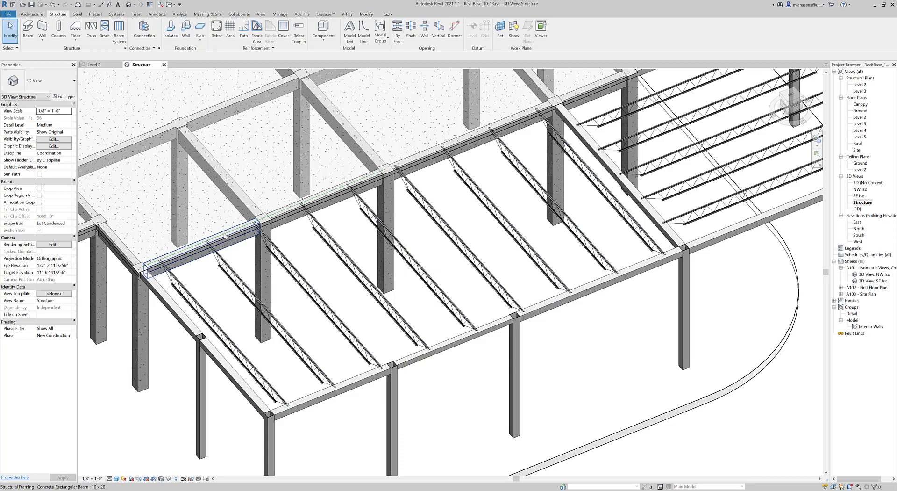
Step: Set the lobby beam system's layout rule to Maximum Spacing with a maximum spacing of 5' 0"
{"action": "left_click", "coordinate": [220, 236]}
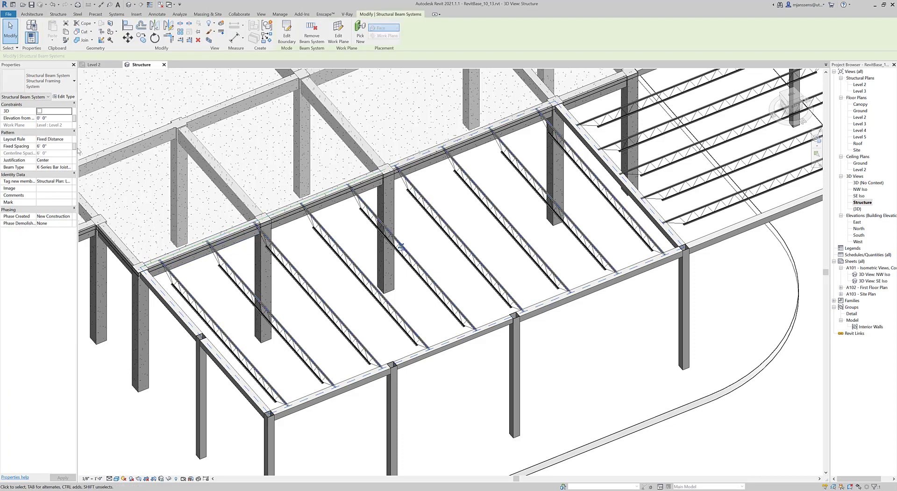
{"action": "left_click", "coordinate": [70, 140]}
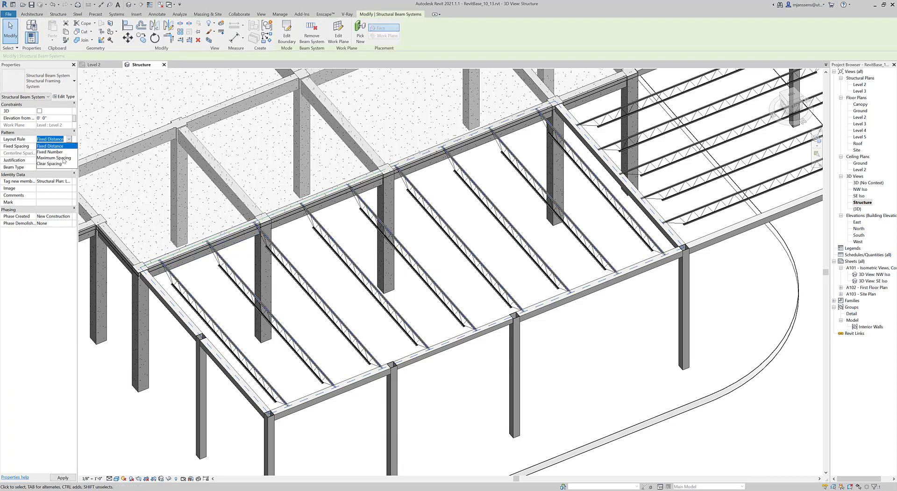
{"action": "left_click", "coordinate": [54, 158]}
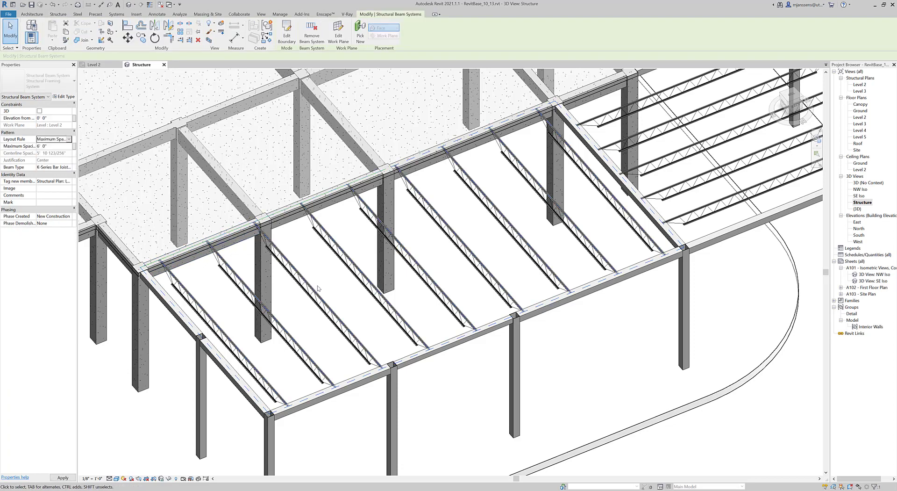
{"action": "left_click", "coordinate": [53, 147]}
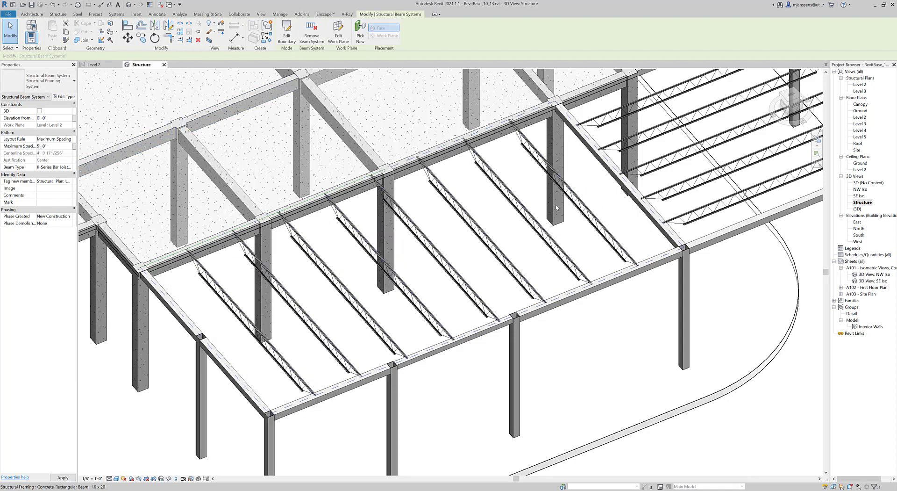
{"action": "scroll", "coordinate": [596, 293], "scroll_direction": "down", "scroll_amount": 2}
{"action": "middle_click_drag", "start_coordinate": [603, 305], "coordinate": [544, 266], "text": "shift"}
{"action": "key", "text": "Escape"}
Step: Examine how the lobby joists' ends bear on the HSS edge girder and on the concrete beams
{"action": "scroll", "coordinate": [600, 258], "scroll_direction": "up", "scroll_amount": 5}
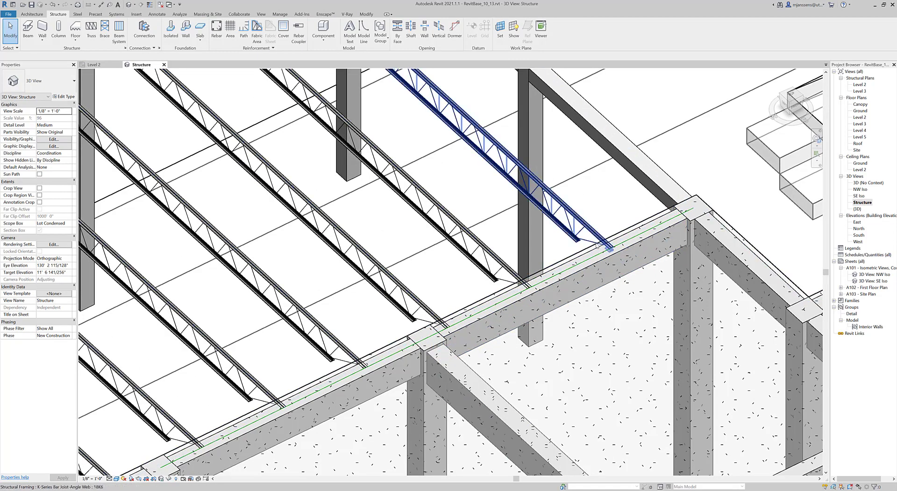
{"action": "scroll", "coordinate": [660, 327], "scroll_direction": "down", "scroll_amount": 4}
{"action": "scroll", "coordinate": [454, 239], "scroll_direction": "up", "scroll_amount": 4}
{"action": "scroll", "coordinate": [454, 243], "scroll_direction": "up", "scroll_amount": 4}
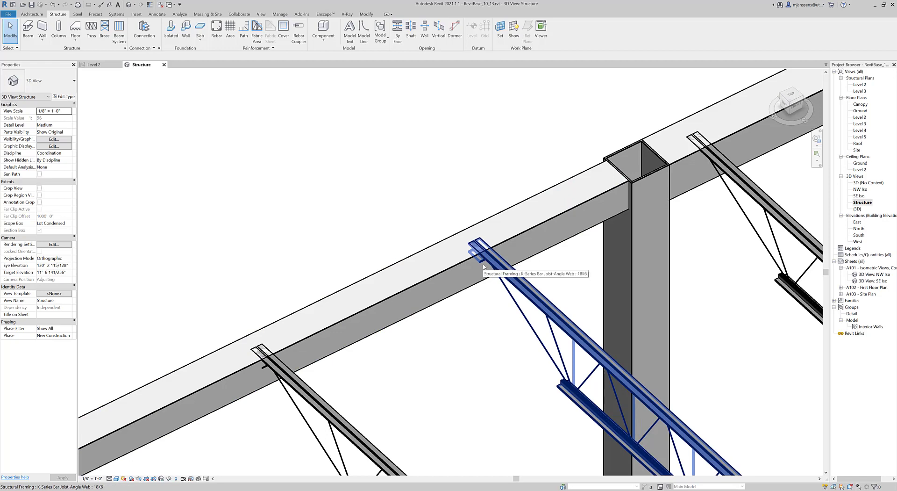
{"action": "left_click", "coordinate": [495, 245]}
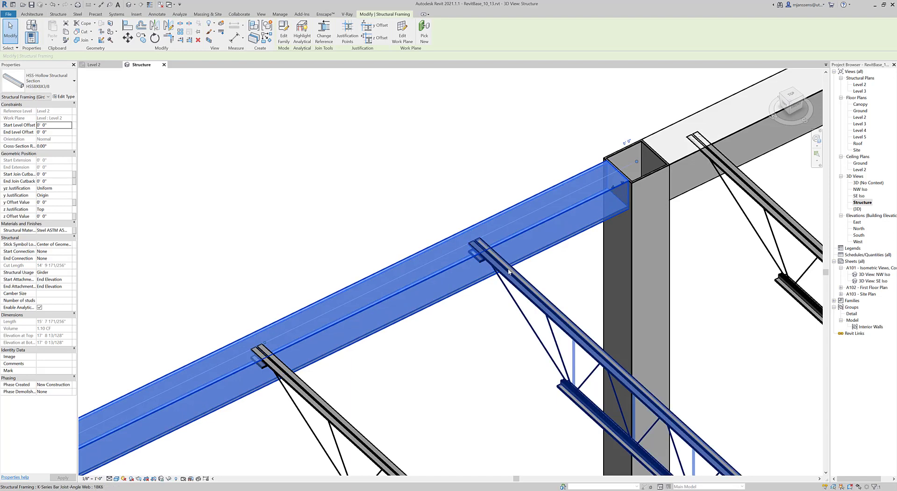
{"action": "left_click", "coordinate": [385, 374]}
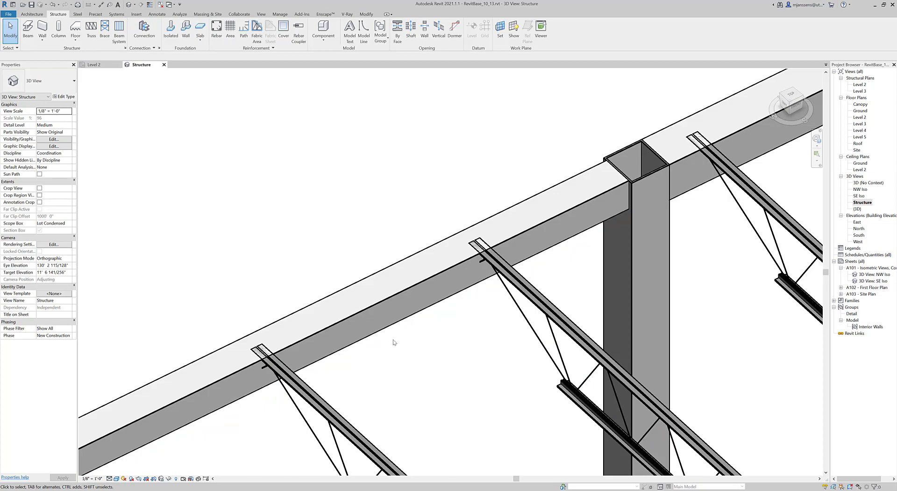
{"action": "scroll", "coordinate": [394, 342], "scroll_direction": "down", "scroll_amount": 6}
{"action": "middle_click_drag", "start_coordinate": [514, 394], "coordinate": [411, 123]}
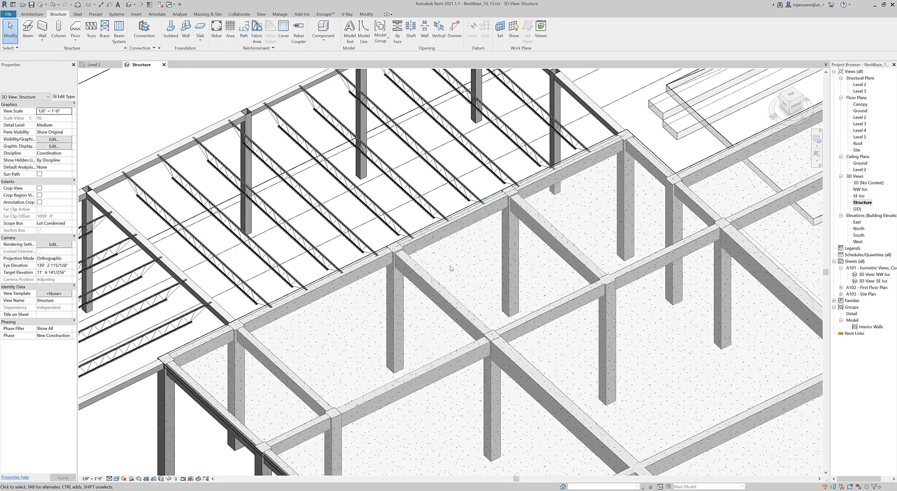
{"action": "scroll", "coordinate": [451, 268], "scroll_direction": "up", "scroll_amount": 3}
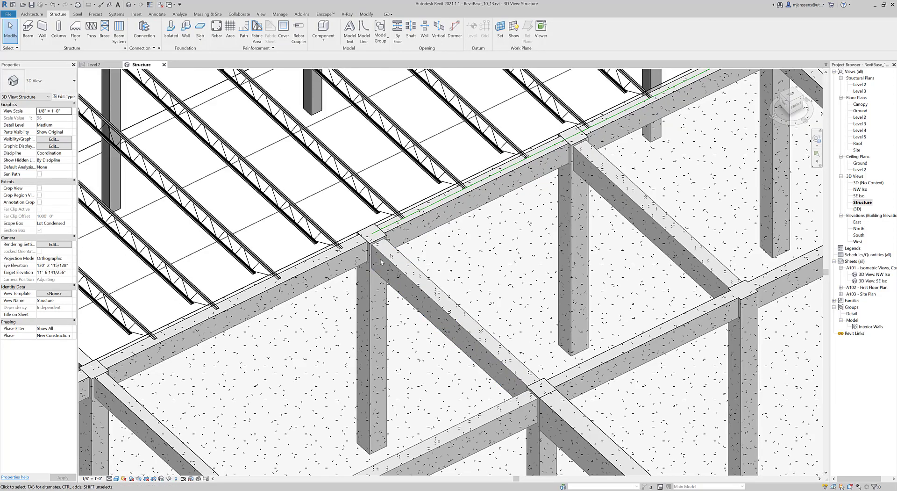
{"action": "middle_click_drag", "start_coordinate": [148, 190], "coordinate": [381, 297]}
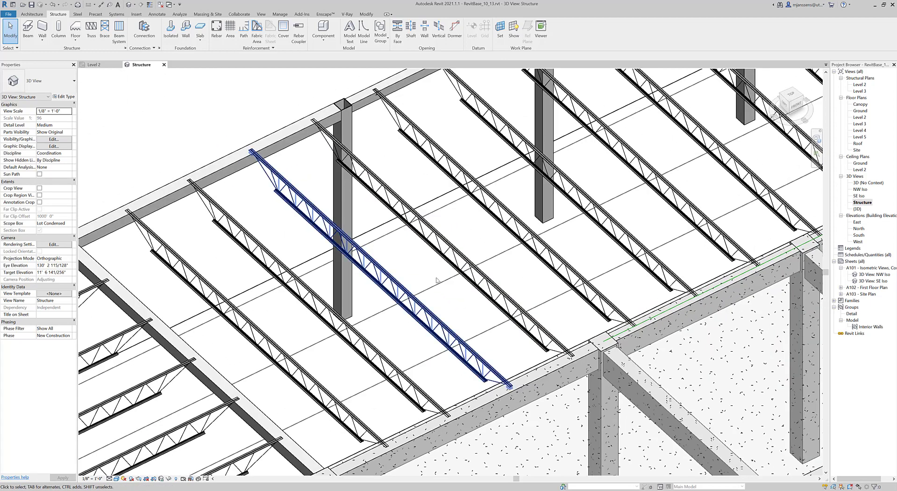
Step: Unpin a single lobby joist beside an edge column and delete it from the beam system
{"action": "scroll", "coordinate": [381, 297], "scroll_direction": "down", "scroll_amount": 2}
{"action": "middle_click_drag", "start_coordinate": [312, 239], "coordinate": [330, 299]}
{"action": "scroll", "coordinate": [332, 304], "scroll_direction": "down", "scroll_amount": 1}
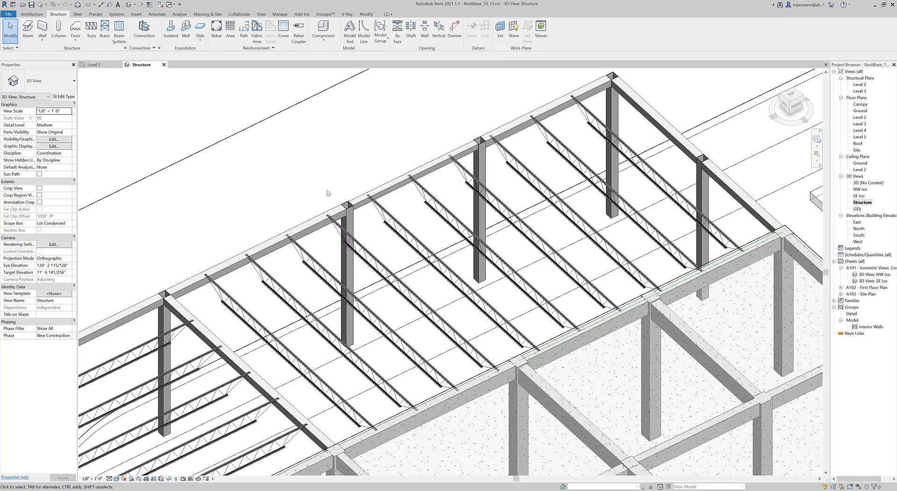
{"action": "left_click", "coordinate": [371, 260]}
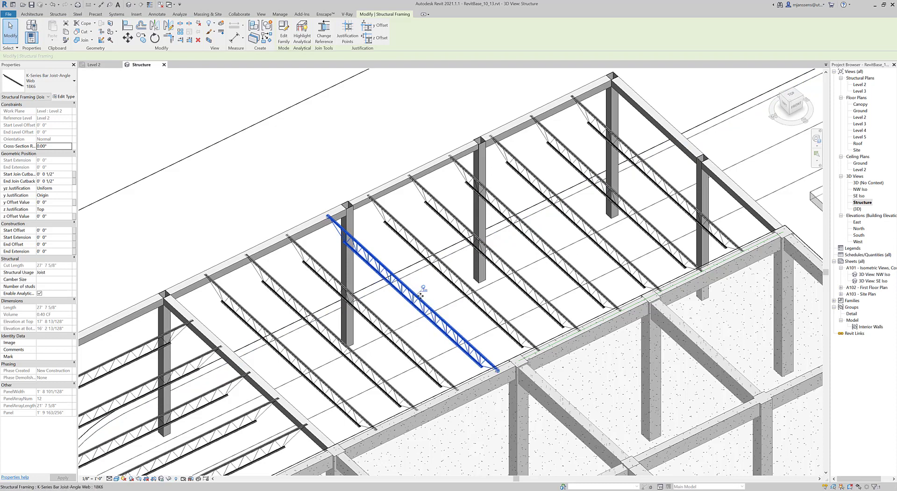
{"action": "key", "text": "Delete"}
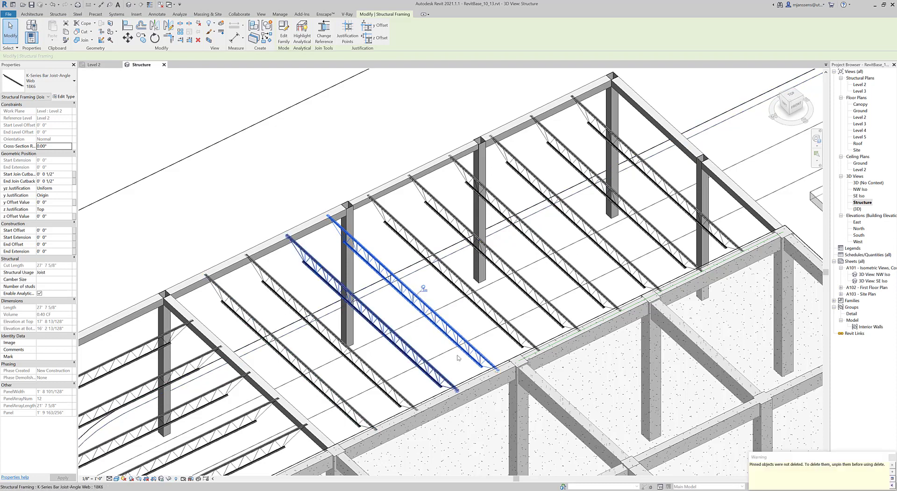
{"action": "left_click", "coordinate": [424, 288]}
{"action": "key", "text": "Delete"}
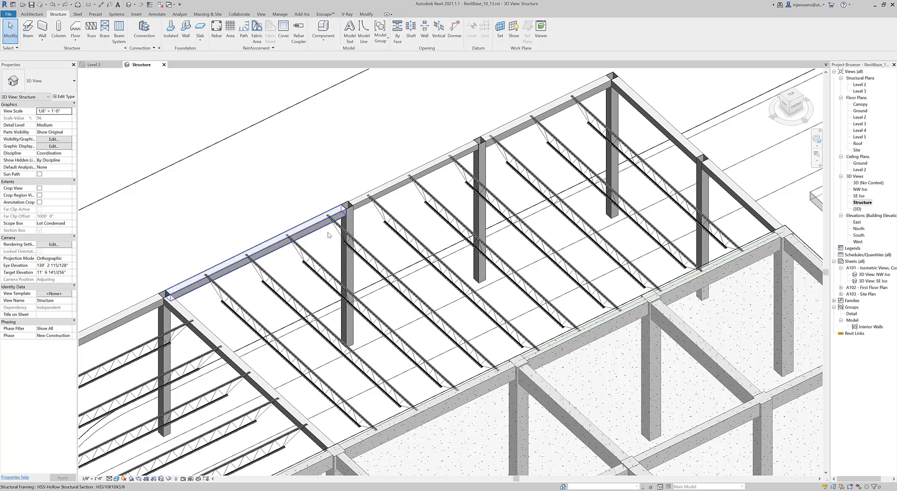
Step: Change the unpinned lobby joist's type to the hollow structural section HSS8X8X3/8
{"action": "left_click", "coordinate": [346, 239]}
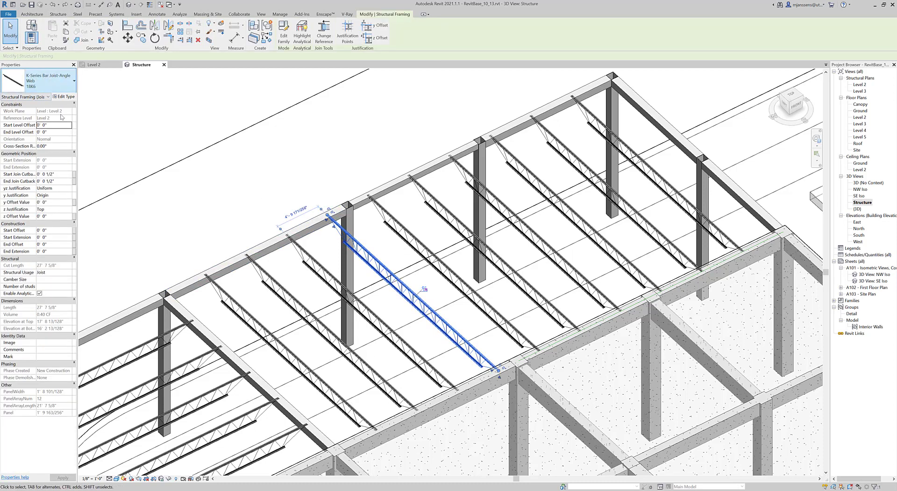
{"action": "left_click", "coordinate": [37, 80]}
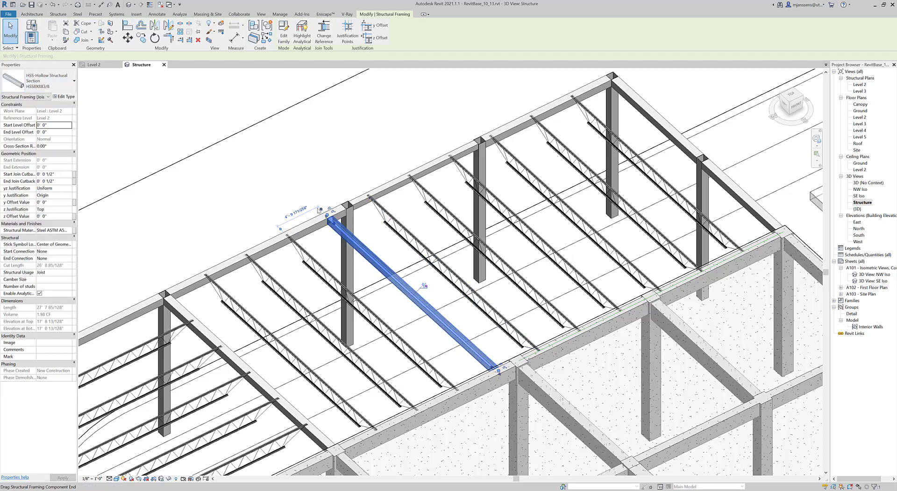
{"action": "key", "text": "Escape"}
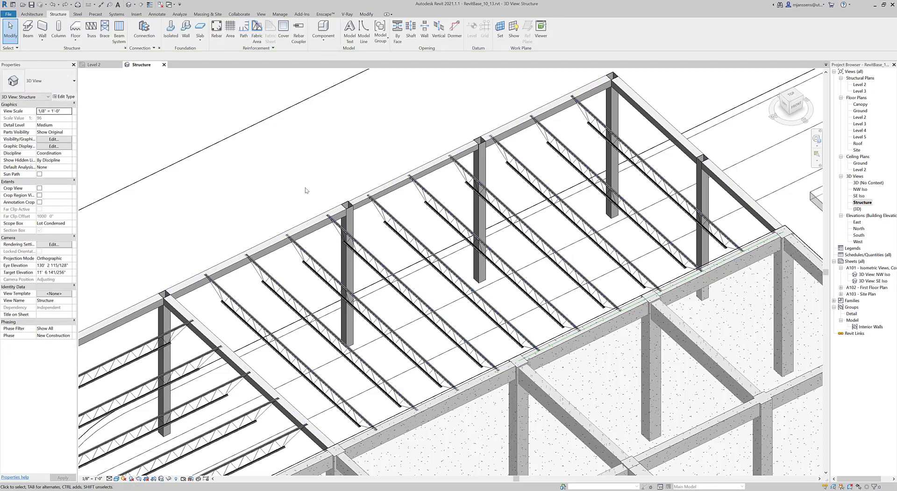
Step: Change the beam type of the whole lobby beam system from K-Series joists to a hollow structural section
{"action": "left_click", "coordinate": [320, 219]}
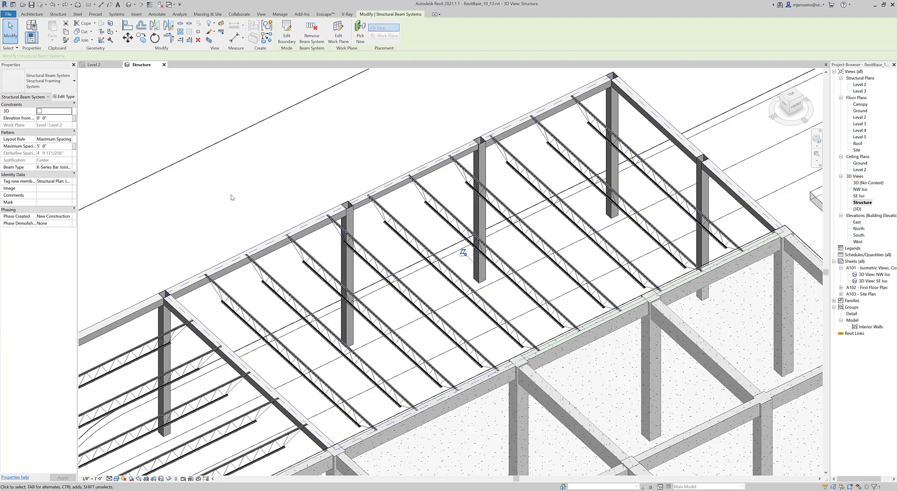
{"action": "left_click", "coordinate": [68, 167]}
{"action": "left_click", "coordinate": [44, 183]}
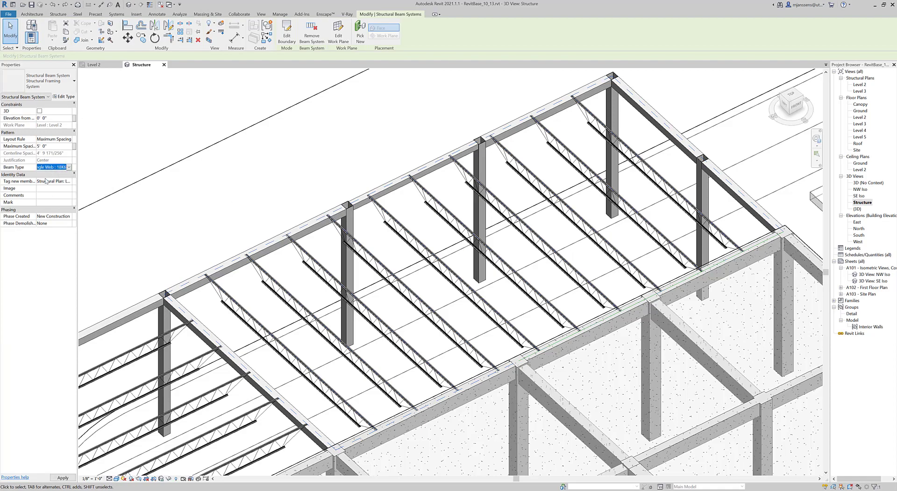
{"action": "left_click", "coordinate": [278, 175]}
{"action": "scroll", "coordinate": [278, 174], "scroll_direction": "down", "scroll_amount": 1}
{"action": "middle_click_drag", "start_coordinate": [305, 229], "coordinate": [553, 289], "text": "shift"}
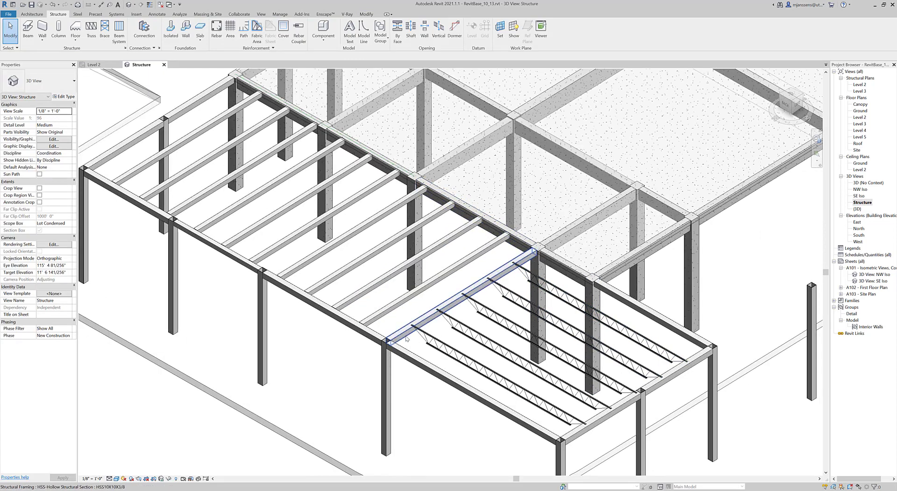
Step: Set the Structure 3D view's detail level to Fine and inspect a lobby joist's end at the HSS edge girder
{"action": "middle_click_drag", "start_coordinate": [353, 334], "coordinate": [290, 443], "text": "shift"}
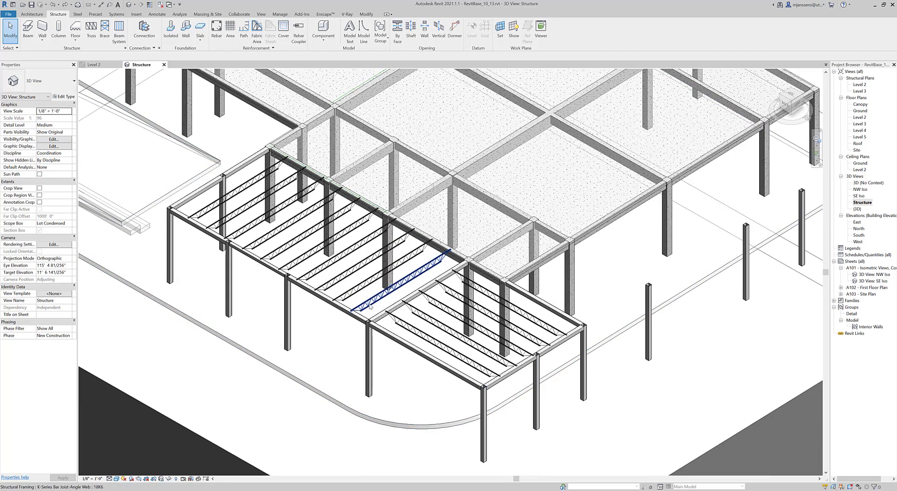
{"action": "scroll", "coordinate": [370, 303], "scroll_direction": "up", "scroll_amount": 10}
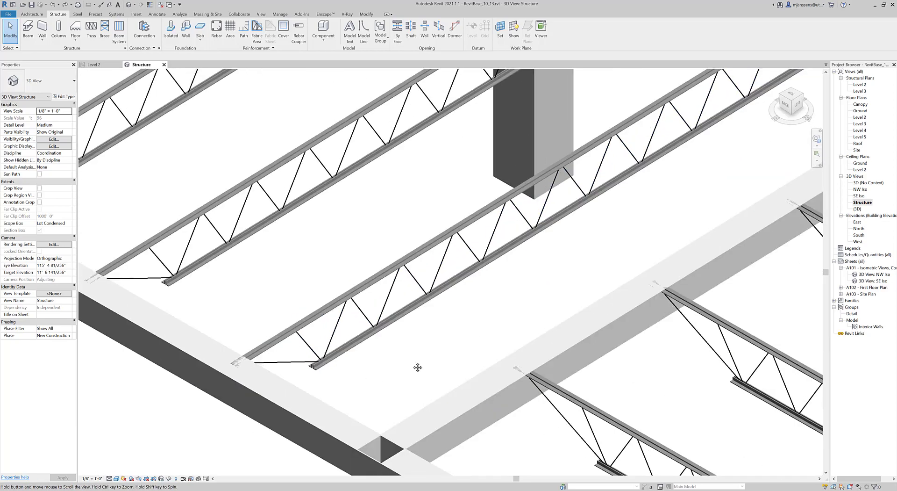
{"action": "scroll", "coordinate": [322, 277], "scroll_direction": "up", "scroll_amount": 3}
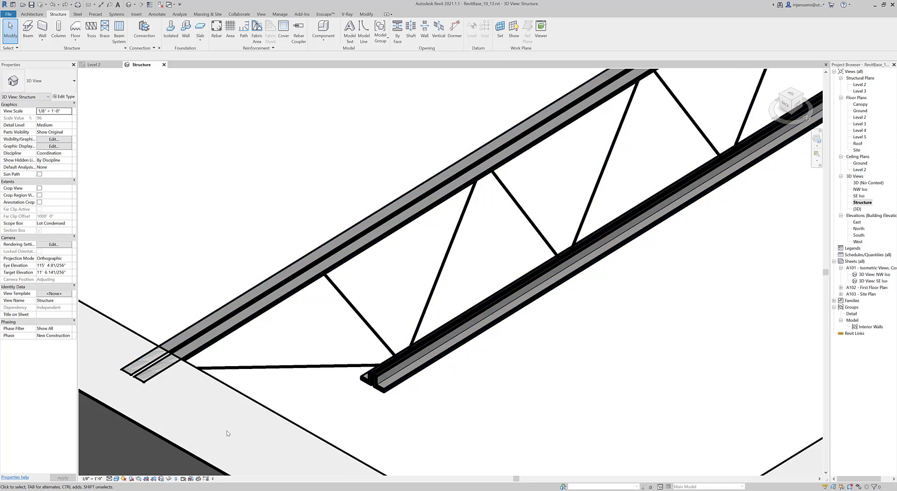
{"action": "left_click", "coordinate": [116, 479]}
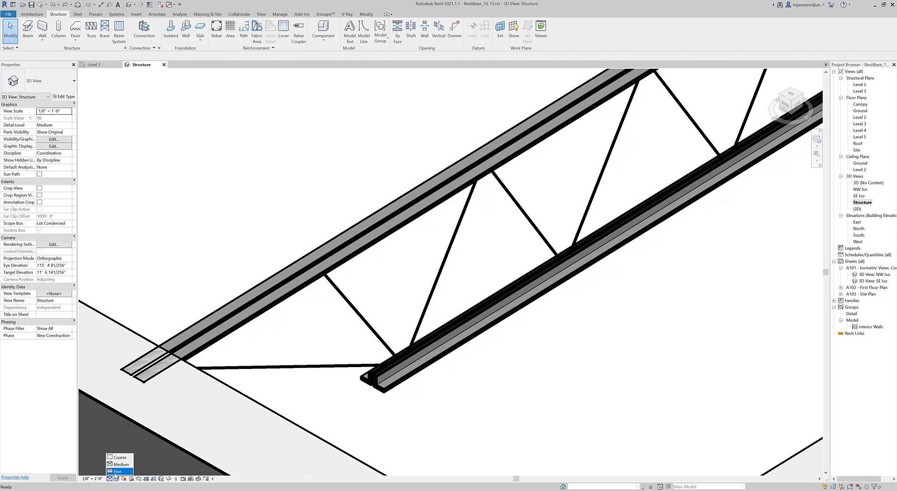
{"action": "left_click", "coordinate": [122, 472]}
{"action": "scroll", "coordinate": [451, 304], "scroll_direction": "down", "scroll_amount": 3}
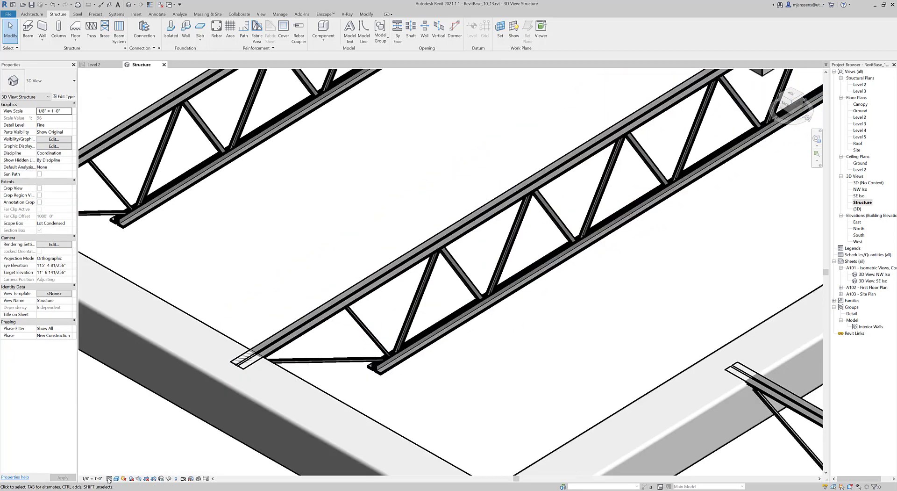
Step: Return the Structure 3D view's detail level to Medium to compare how the joist webs are drawn
{"action": "left_click", "coordinate": [110, 479]}
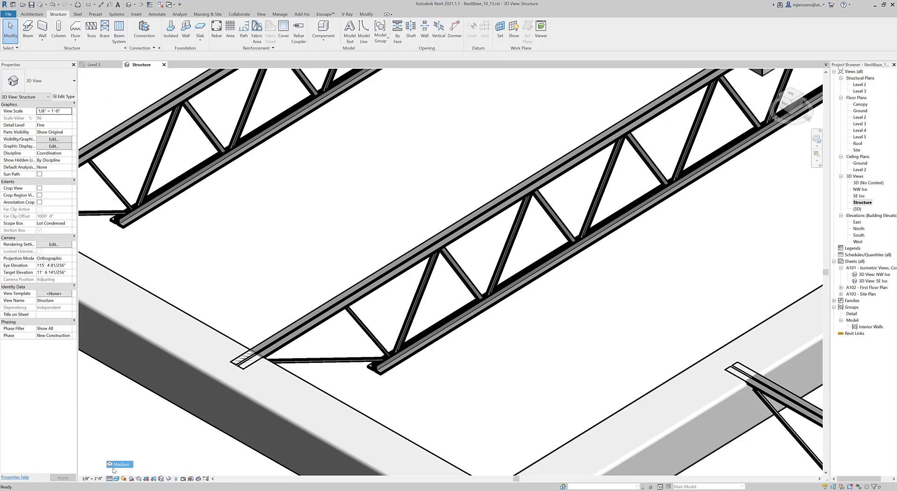
{"action": "left_click", "coordinate": [117, 464]}
{"action": "scroll", "coordinate": [366, 343], "scroll_direction": "down", "scroll_amount": 3}
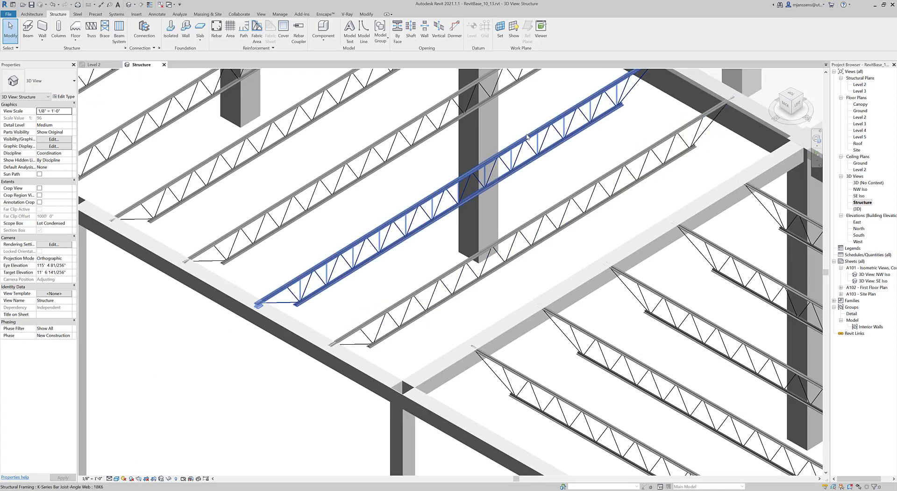
Step: Inspect the lobby joists' webs at Medium detail, and set the detail level to Fine for the whole-structure view
{"action": "middle_click_drag", "start_coordinate": [527, 136], "coordinate": [433, 251]}
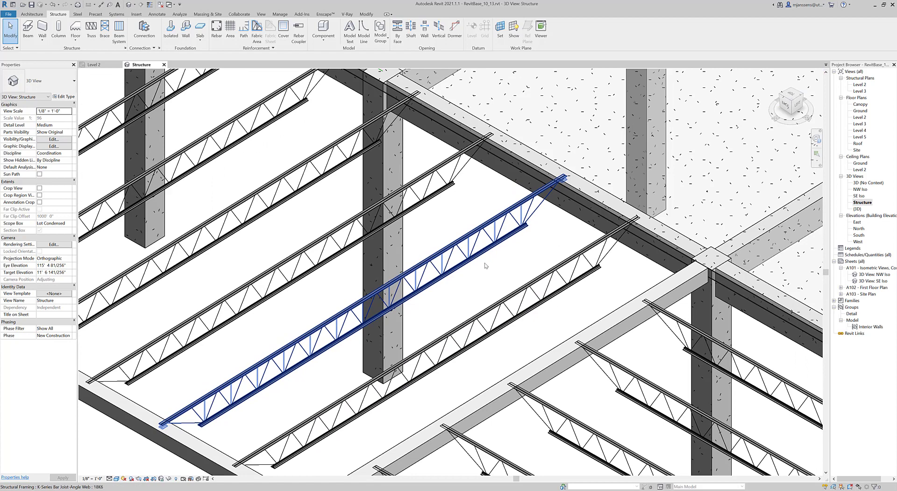
{"action": "scroll", "coordinate": [495, 270], "scroll_direction": "up", "scroll_amount": 5}
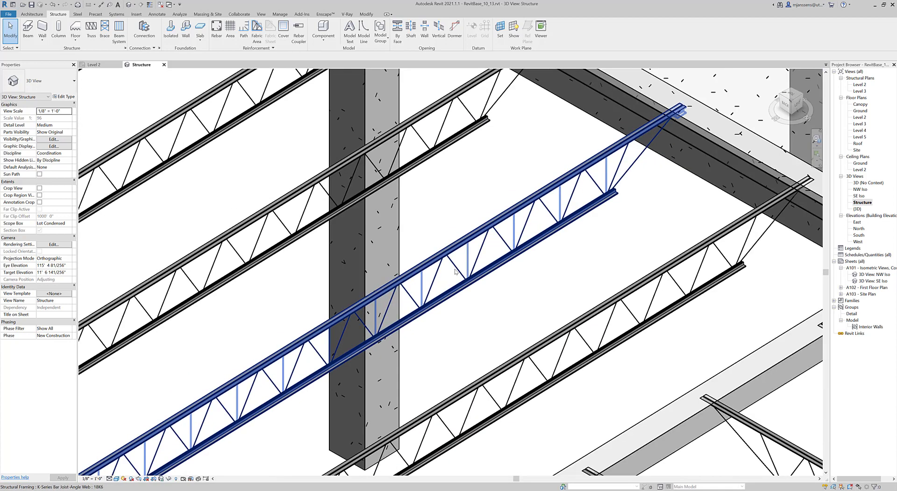
{"action": "scroll", "coordinate": [455, 275], "scroll_direction": "down", "scroll_amount": 1}
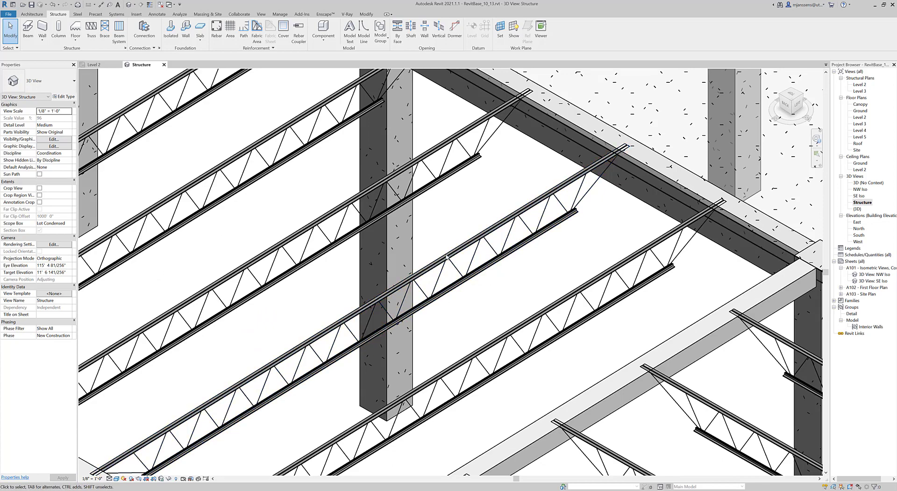
{"action": "scroll", "coordinate": [565, 368], "scroll_direction": "down", "scroll_amount": 6}
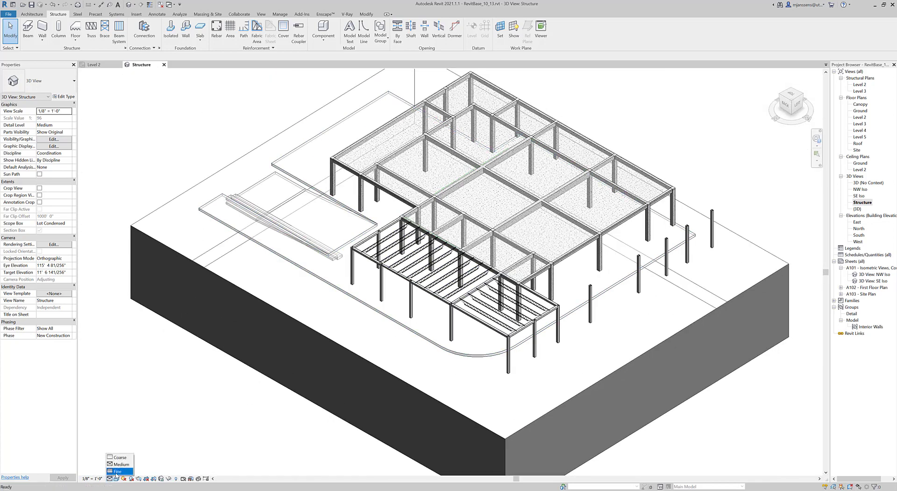
{"action": "left_click", "coordinate": [117, 470]}
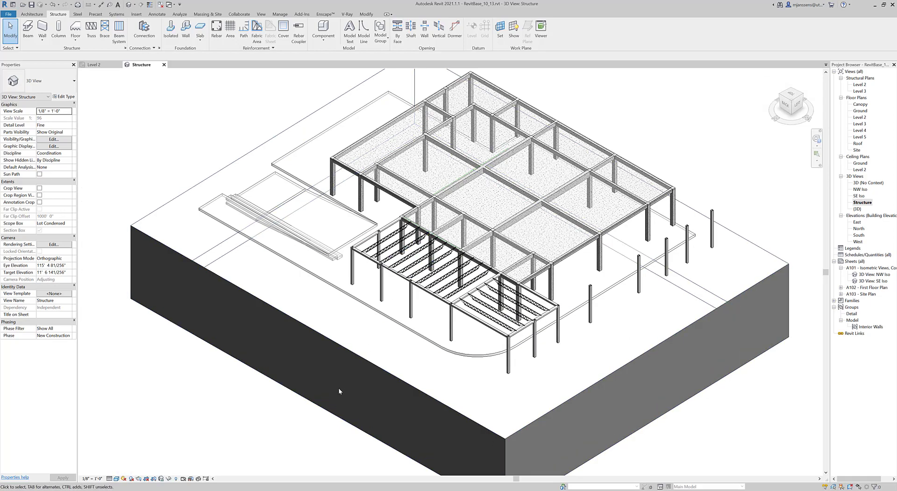